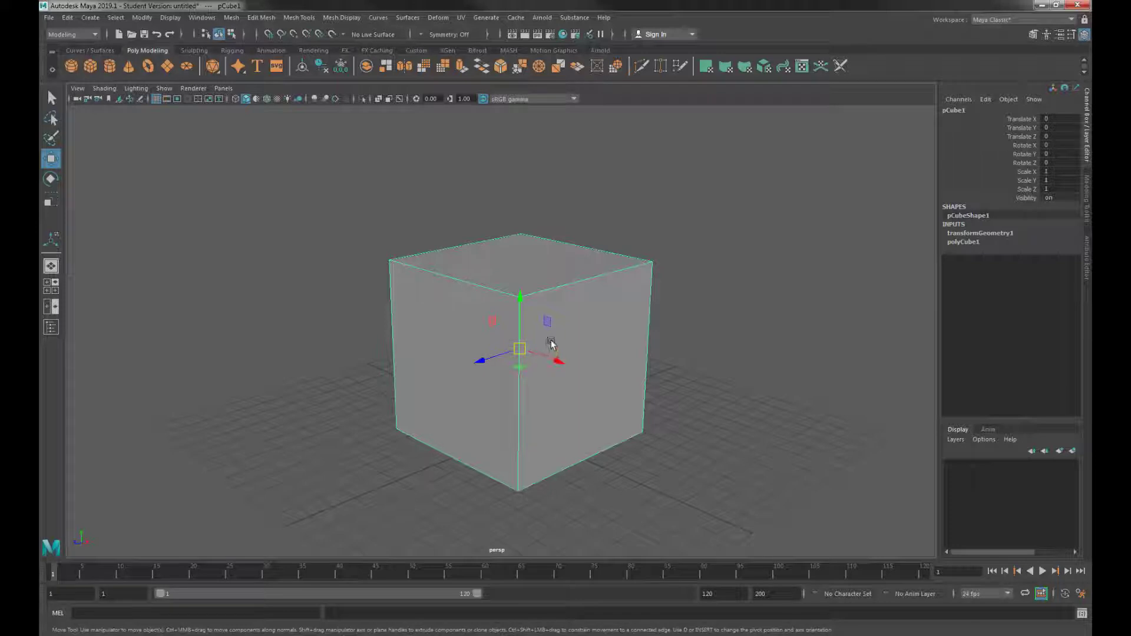
Step: Show the Modeling Toolkit for the selected cube
left_click_drag(543, 337, 581, 342, "alt")
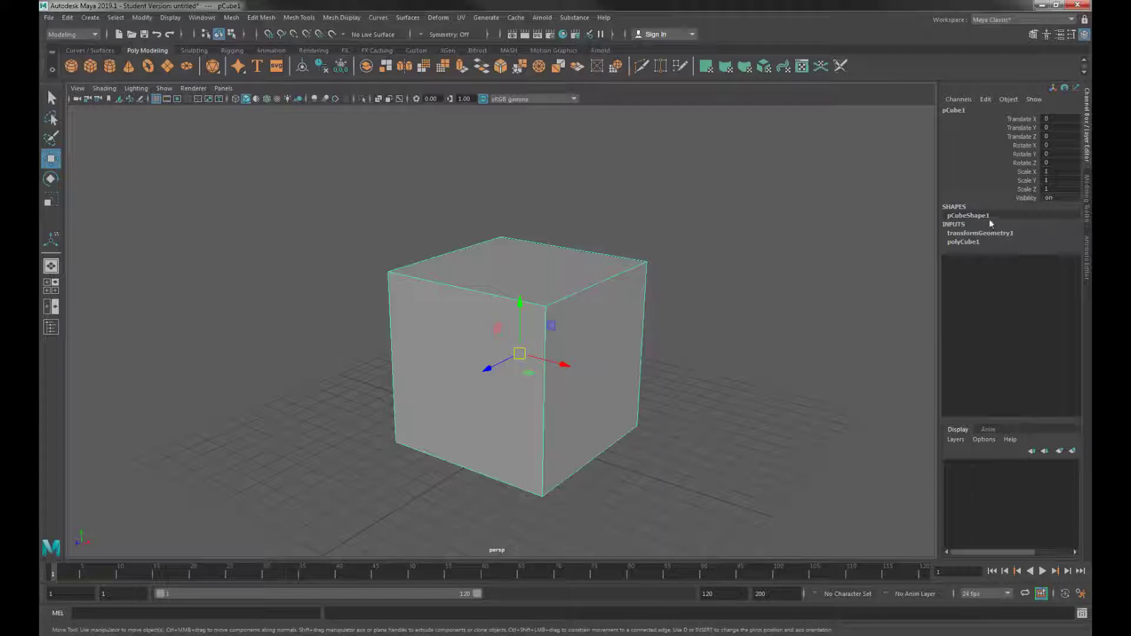
left_click(1086, 201)
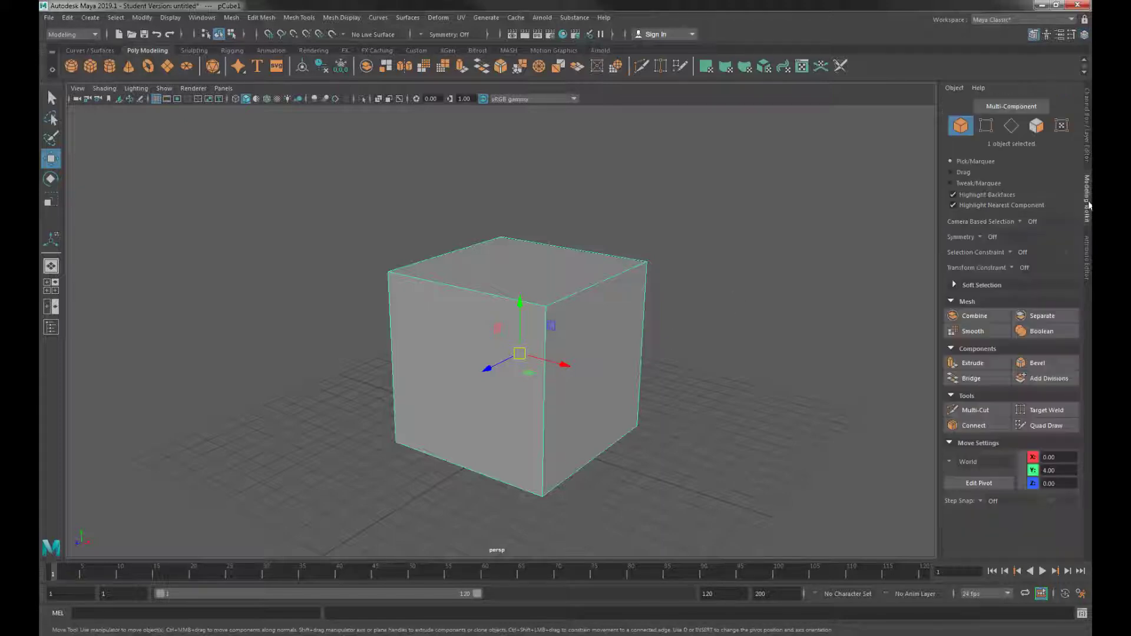
mouse_move(885, 198)
left_mouse_down()
mouse_move(1048, 194)
mouse_move(1002, 221)
left_mouse_up()
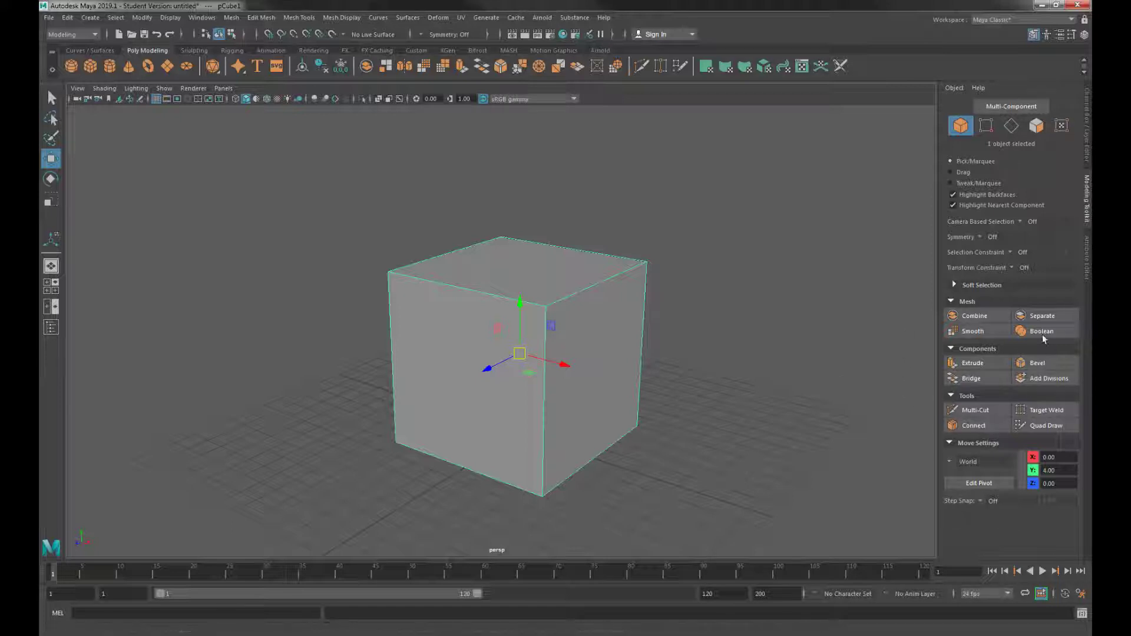
left_click(261, 18)
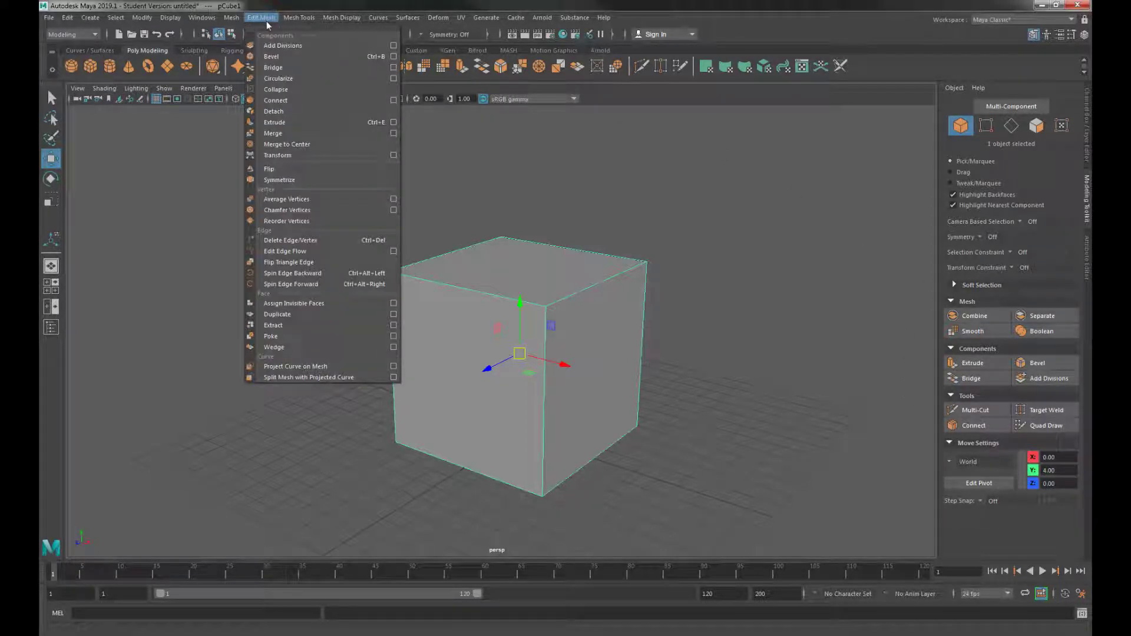
mouse_move(301, 18)
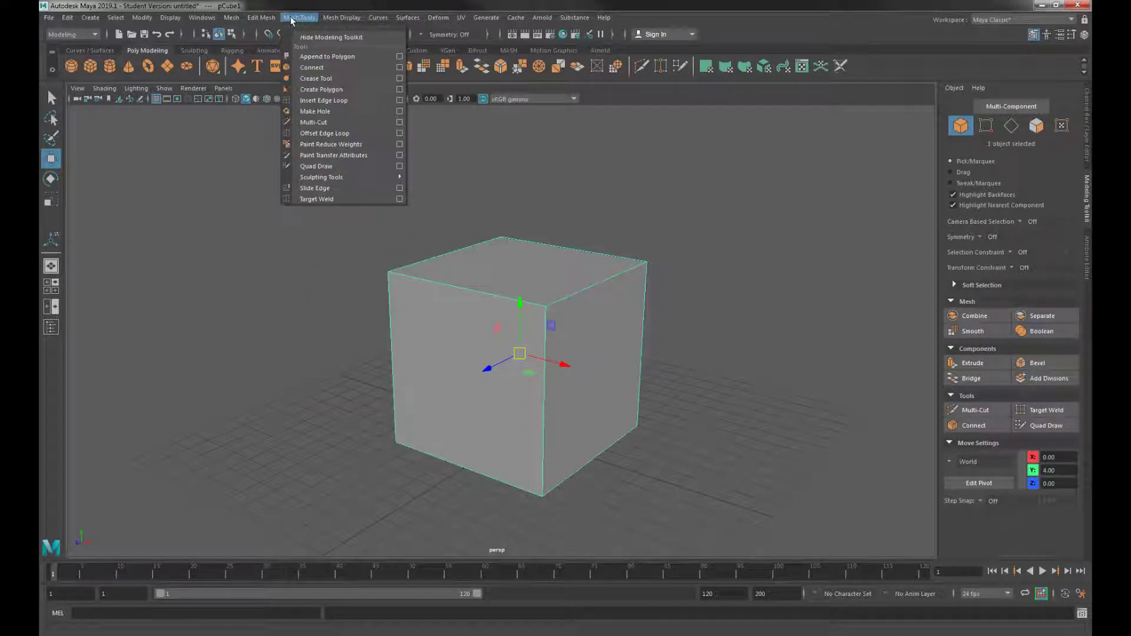
mouse_move(231, 19)
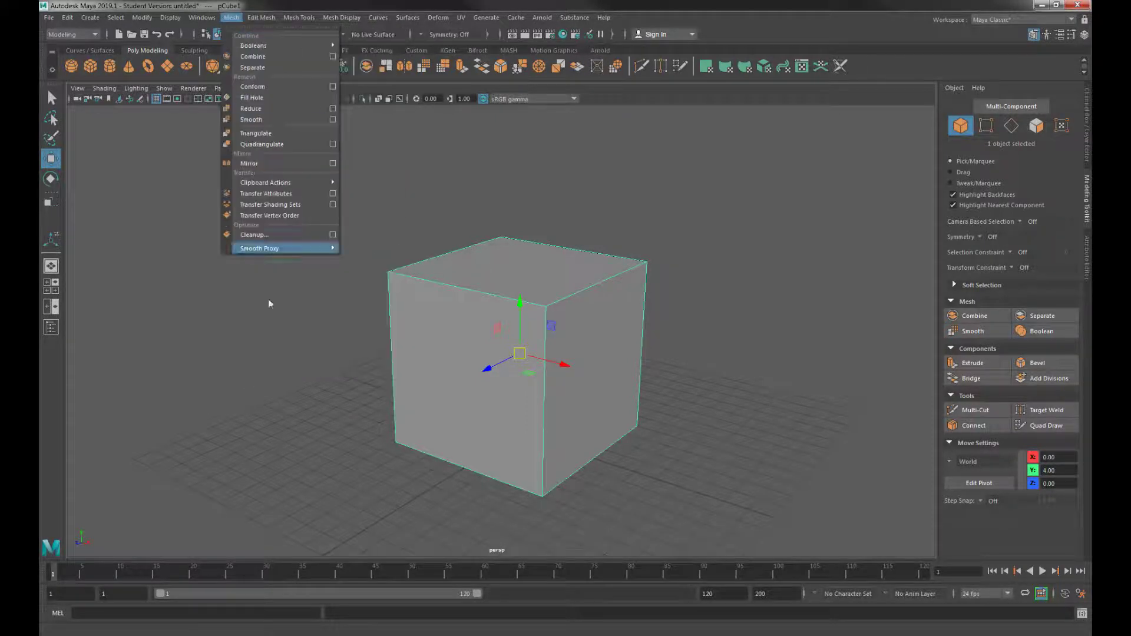
left_click(328, 456)
left_click_drag(488, 470, 484, 466, "alt")
left_click_drag(551, 430, 529, 430, "alt")
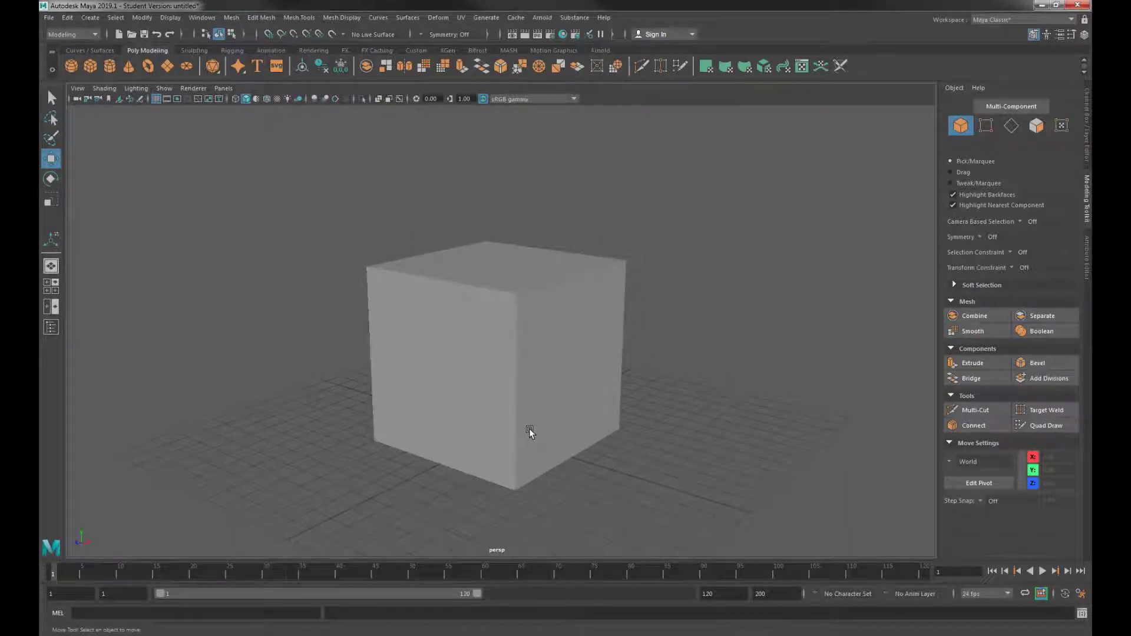
Step: Turn on Wireframe on Shaded for the viewport and deselect the cube to see its edges
left_click(548, 378)
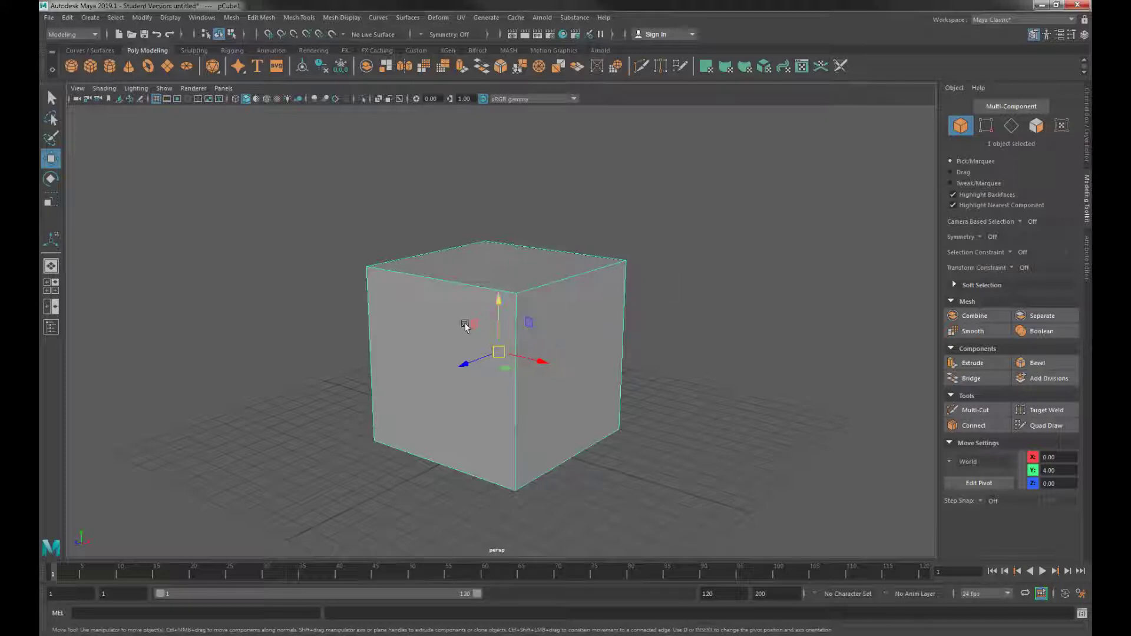
left_click(102, 87)
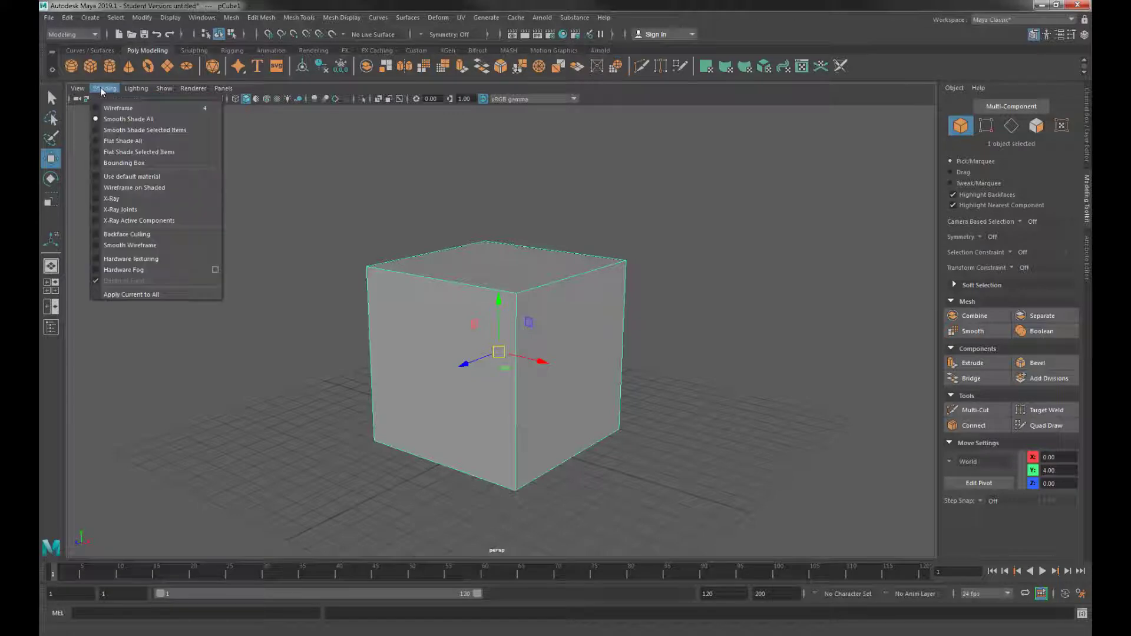
left_click(130, 187)
left_click(311, 275)
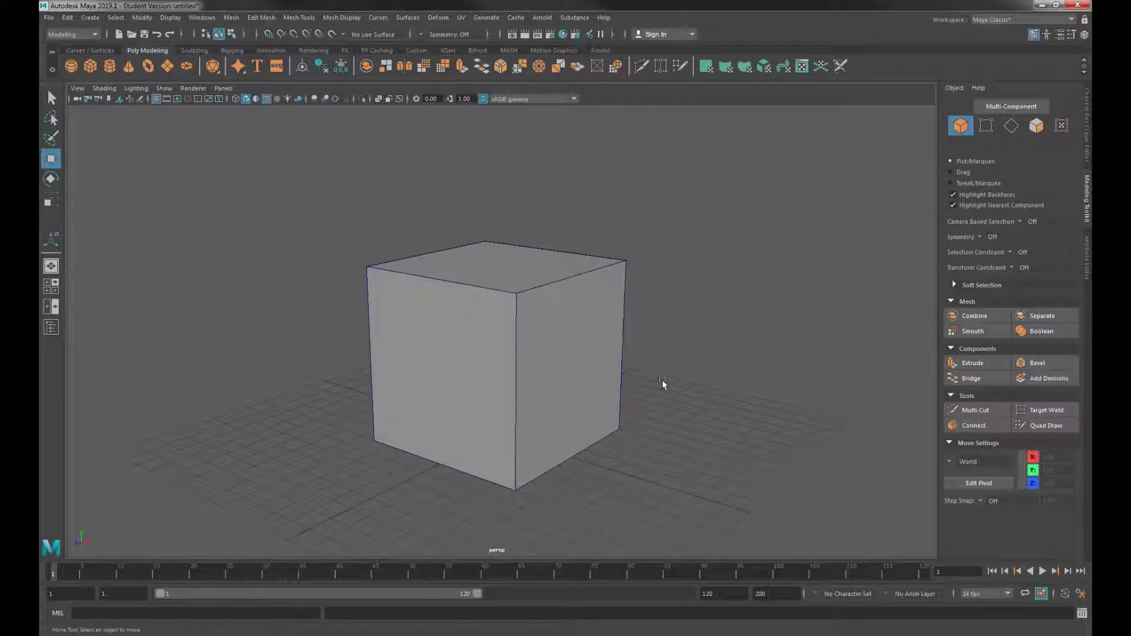
middle_click_drag(706, 349, 712, 353, "alt")
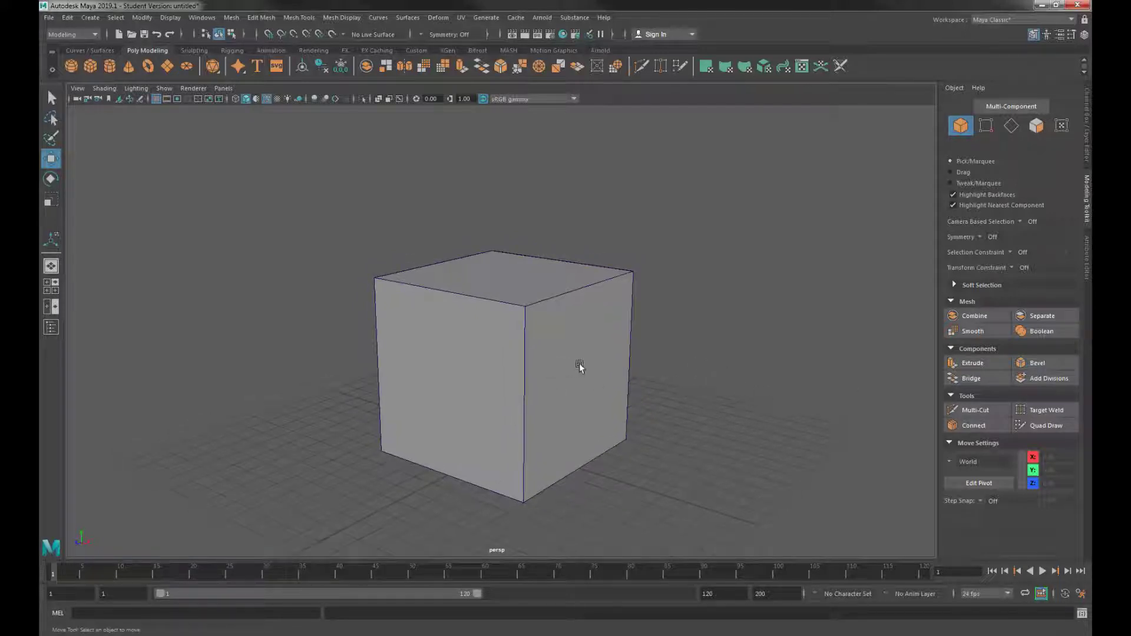
Step: Switch the cube to face selection and select individual faces, ending with the top one
right_click_drag(559, 346, 561, 377)
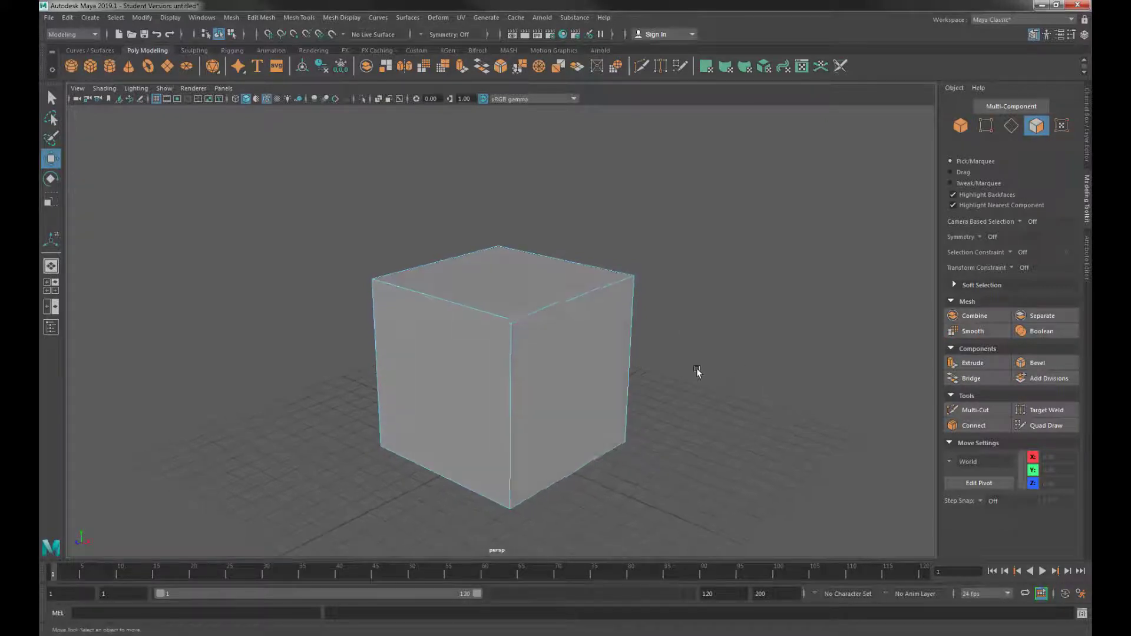
left_click(592, 368)
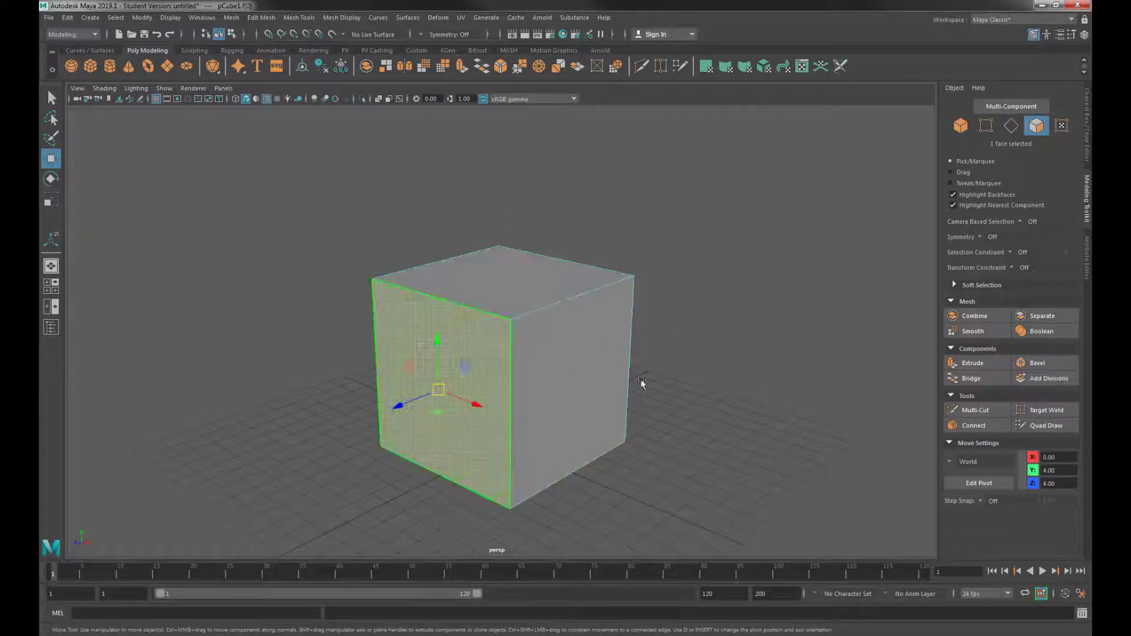
left_click(519, 294)
Step: Switch the cube to edge selection and select an upper edge, then the vertical front edge
right_click(559, 338)
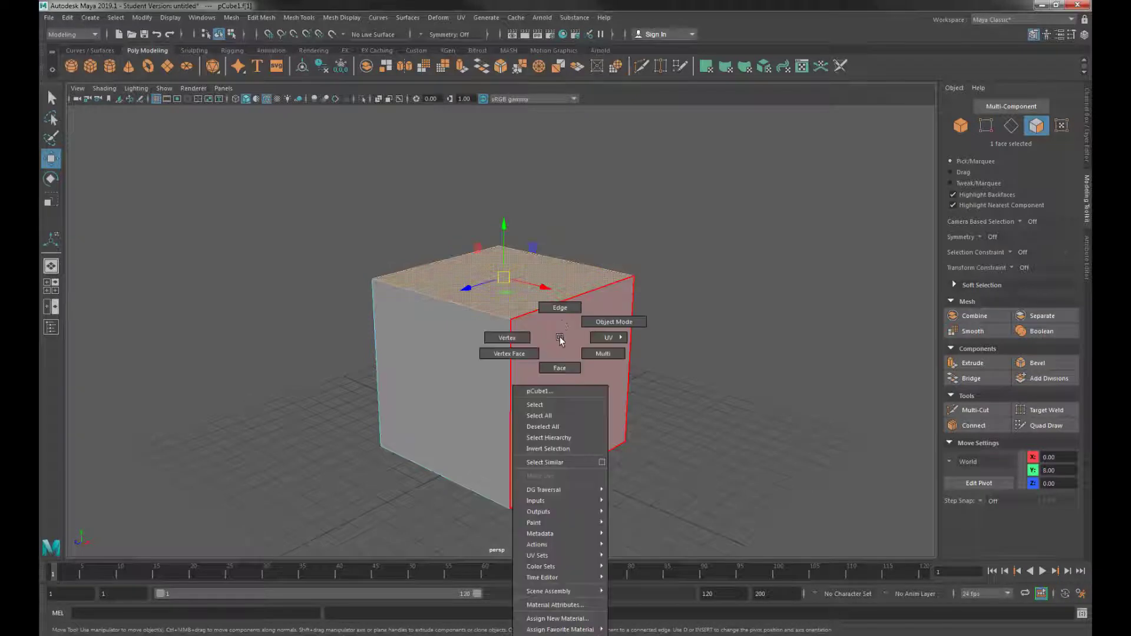
left_click(559, 307)
left_click(548, 302)
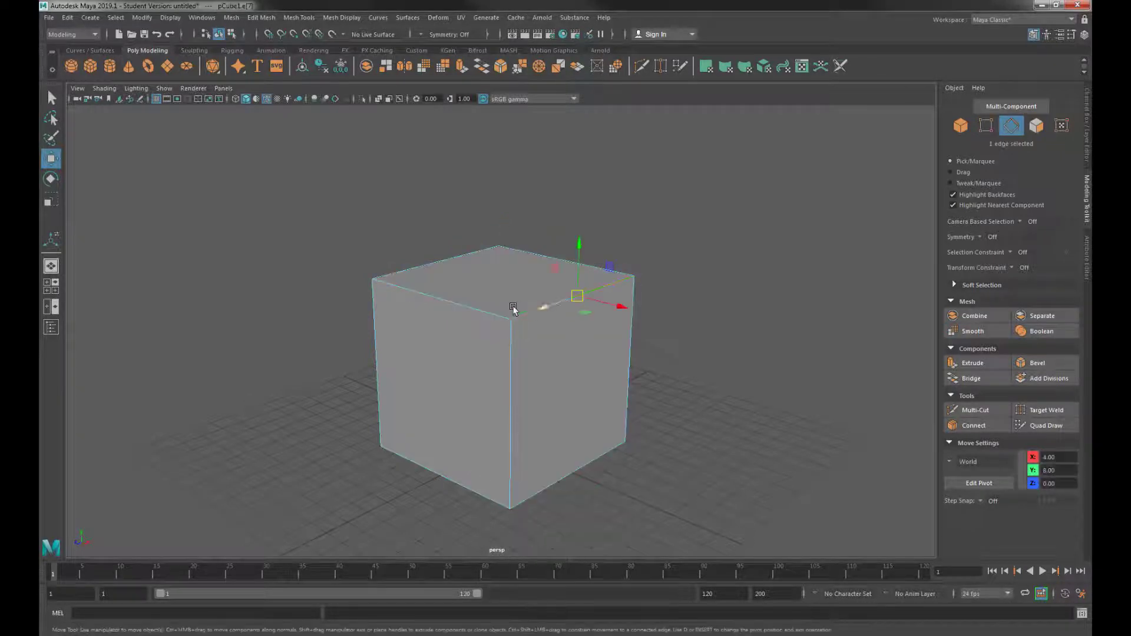
left_click(508, 369)
Step: Switch the cube to vertex selection and select two upper corner vertices one after the other
right_click(566, 342)
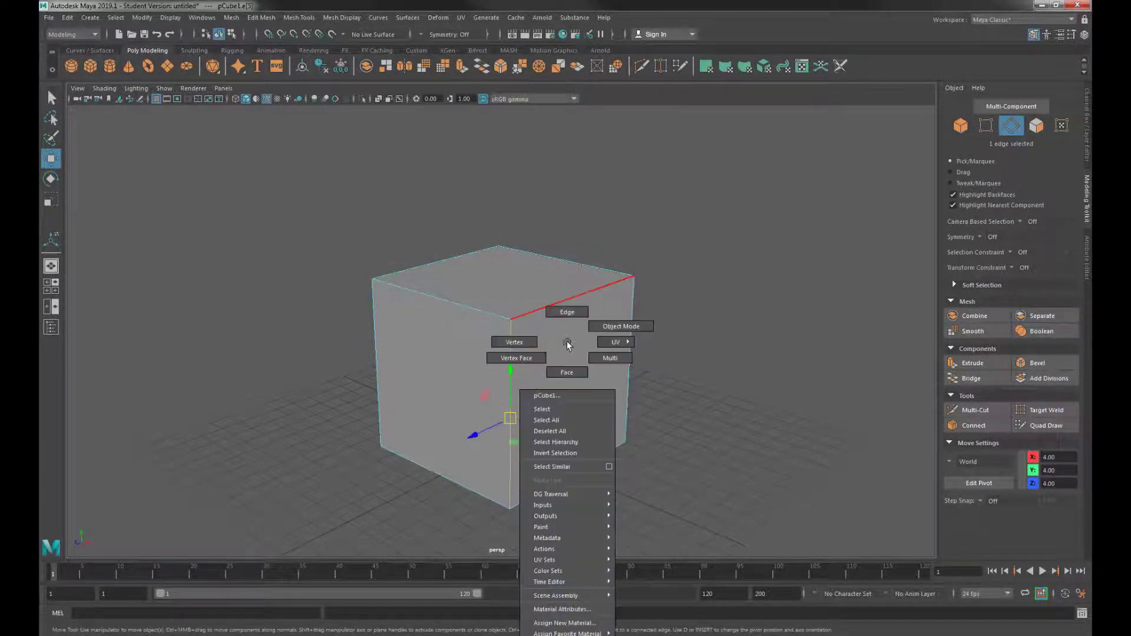
left_click(513, 342)
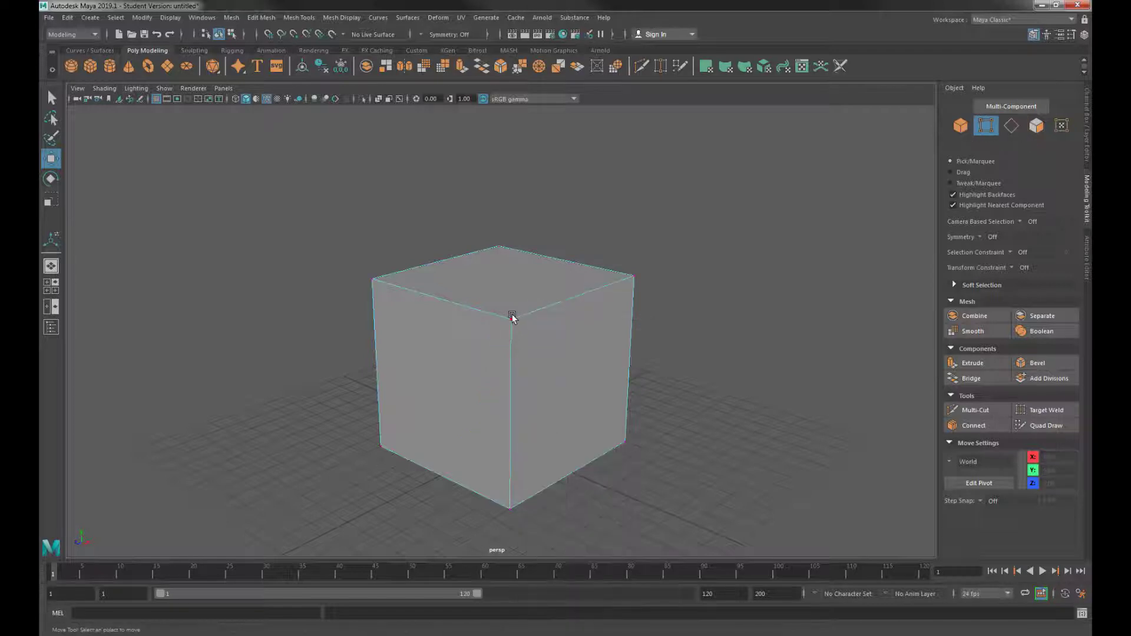
left_click(512, 317)
left_click(372, 279)
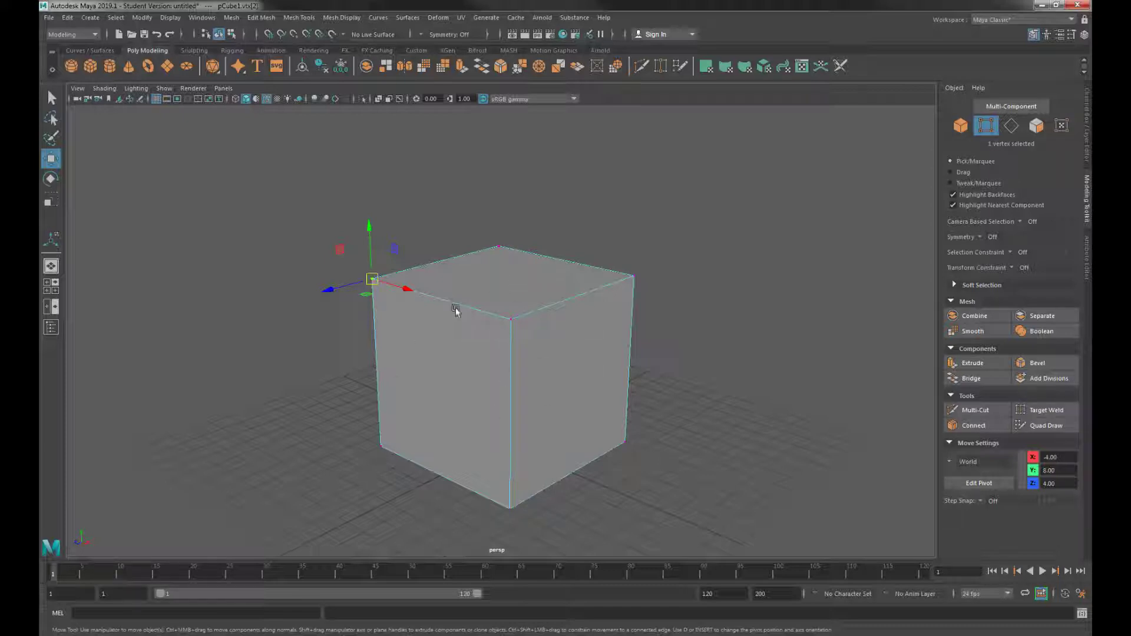
Step: Cycle the cube's selection mode through edge, object, vertex, edge and face
right_click_drag(575, 329, 569, 301)
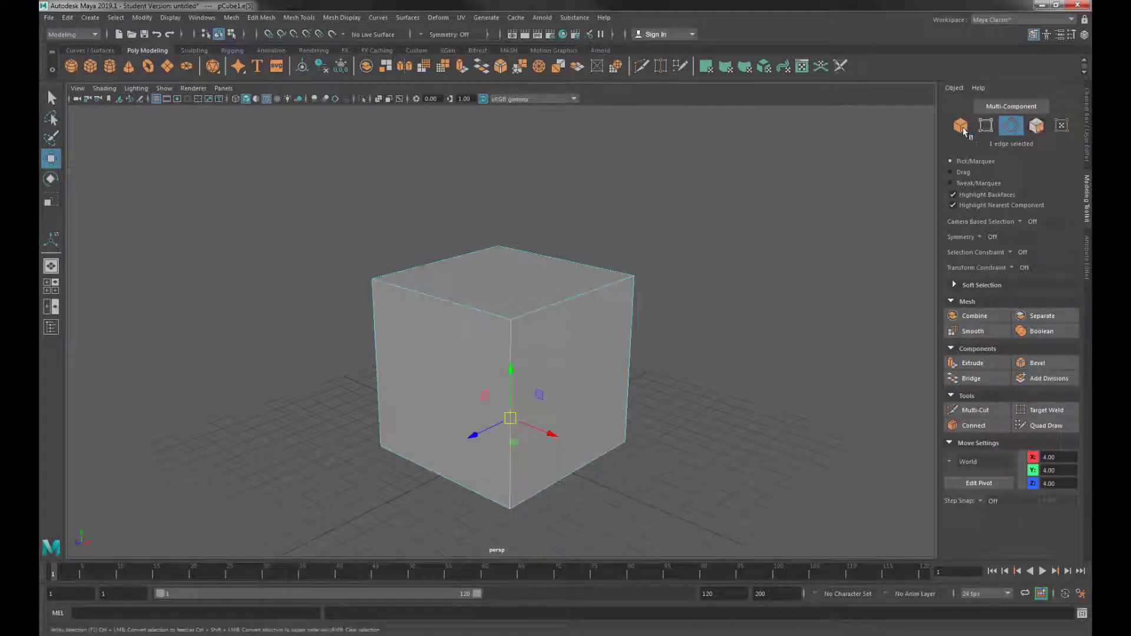
left_click(961, 127)
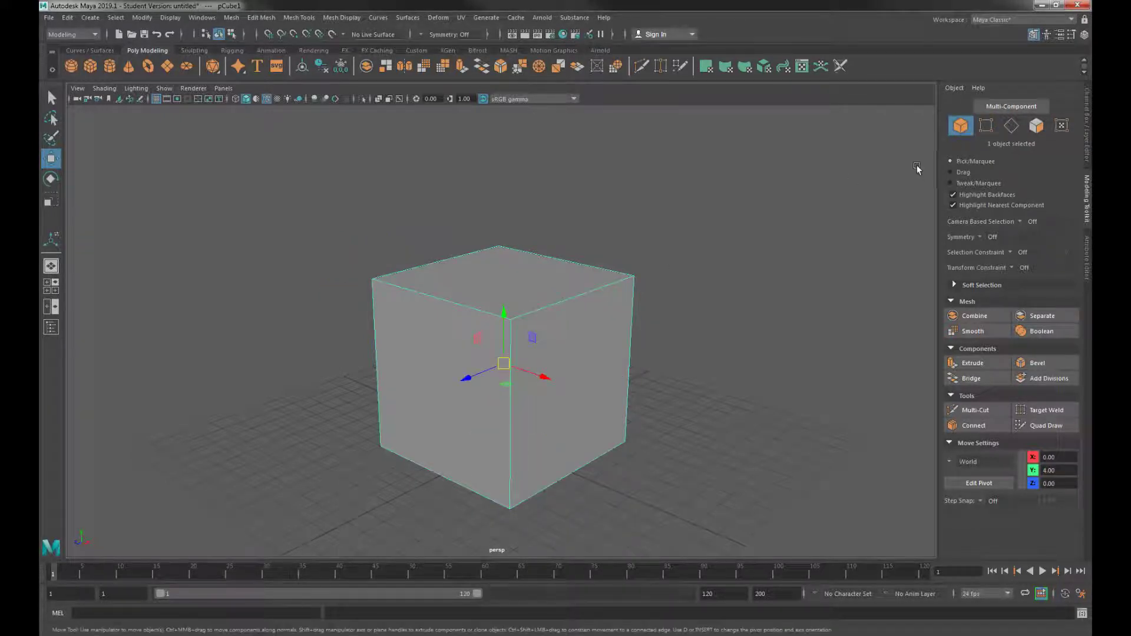
left_click(987, 125)
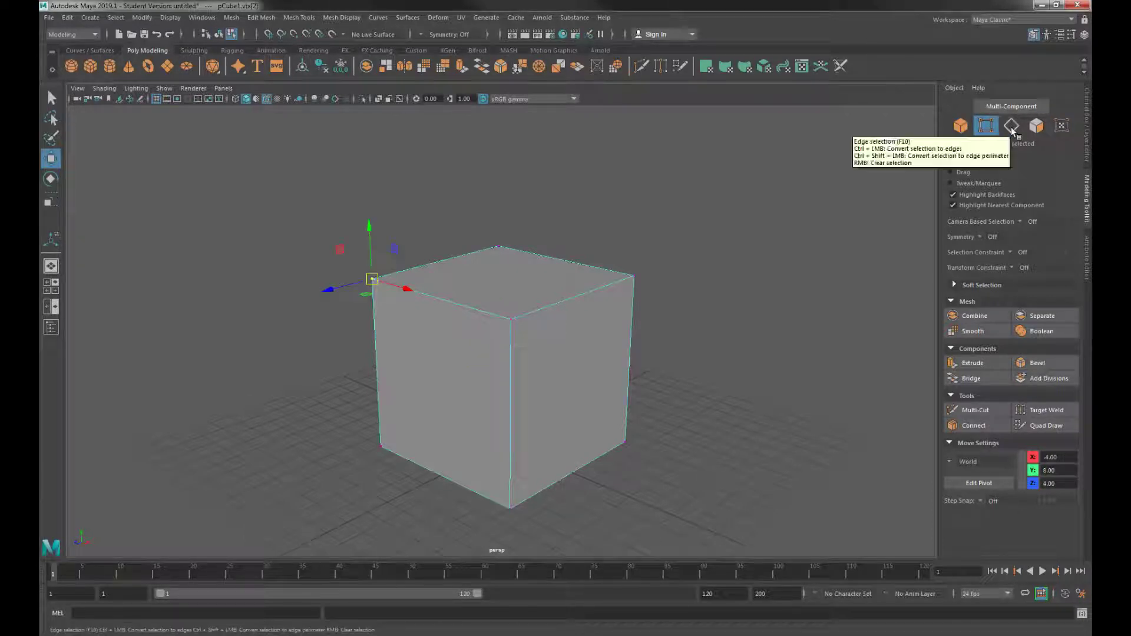
left_click(1011, 127)
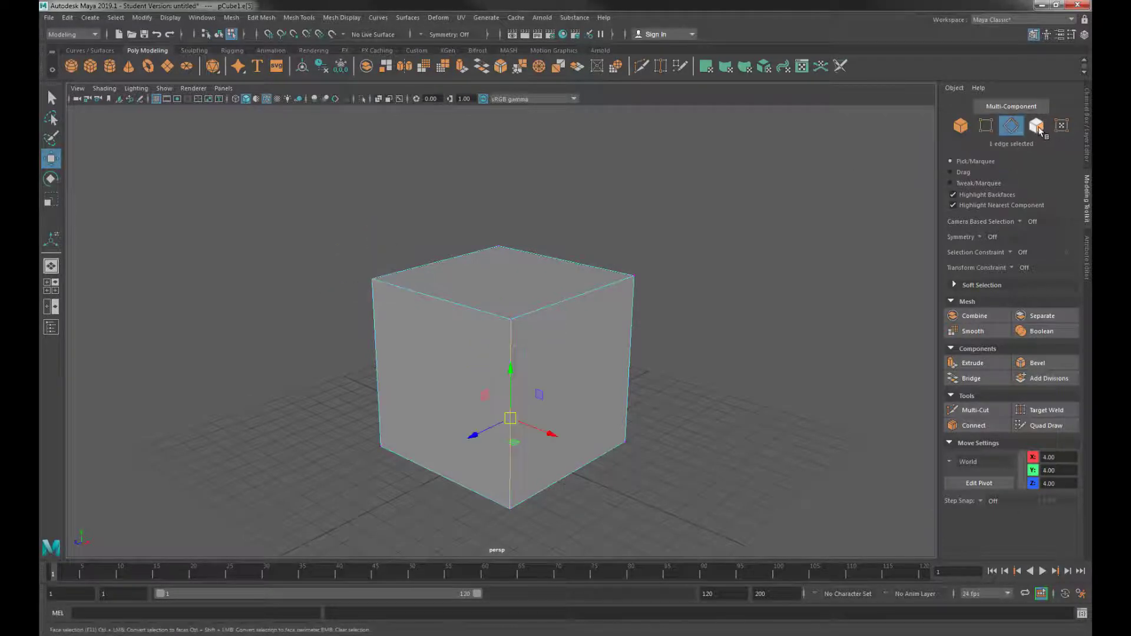
left_click(1036, 126)
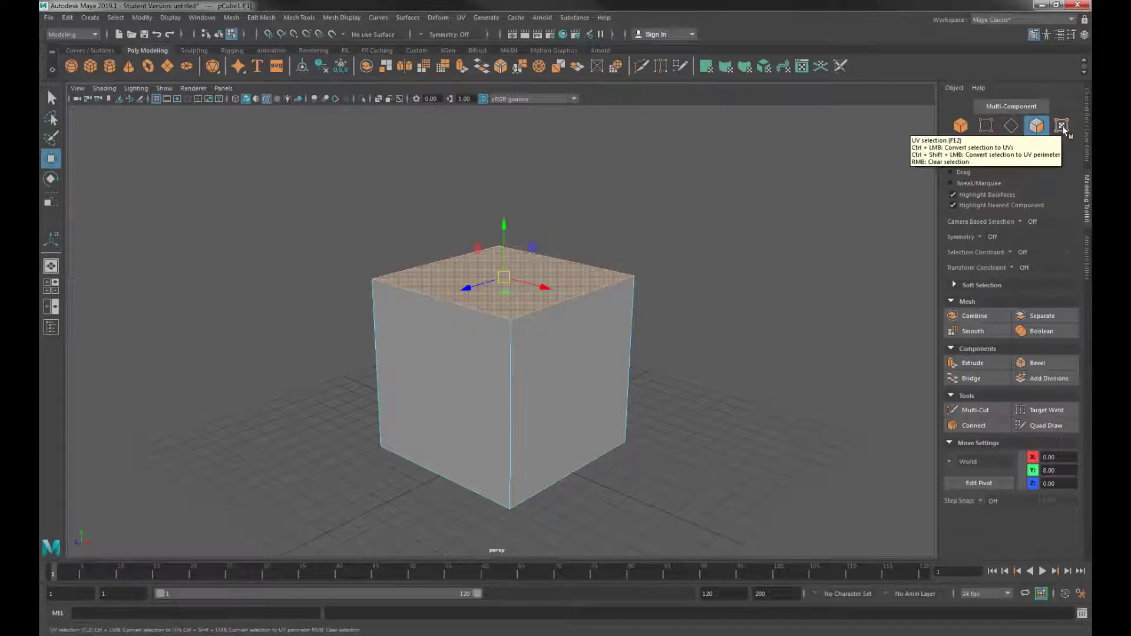
Step: Enable Multi-Component selection and select a side face, the vertical front edge and the upper front corner vertex in turn
left_click(997, 108)
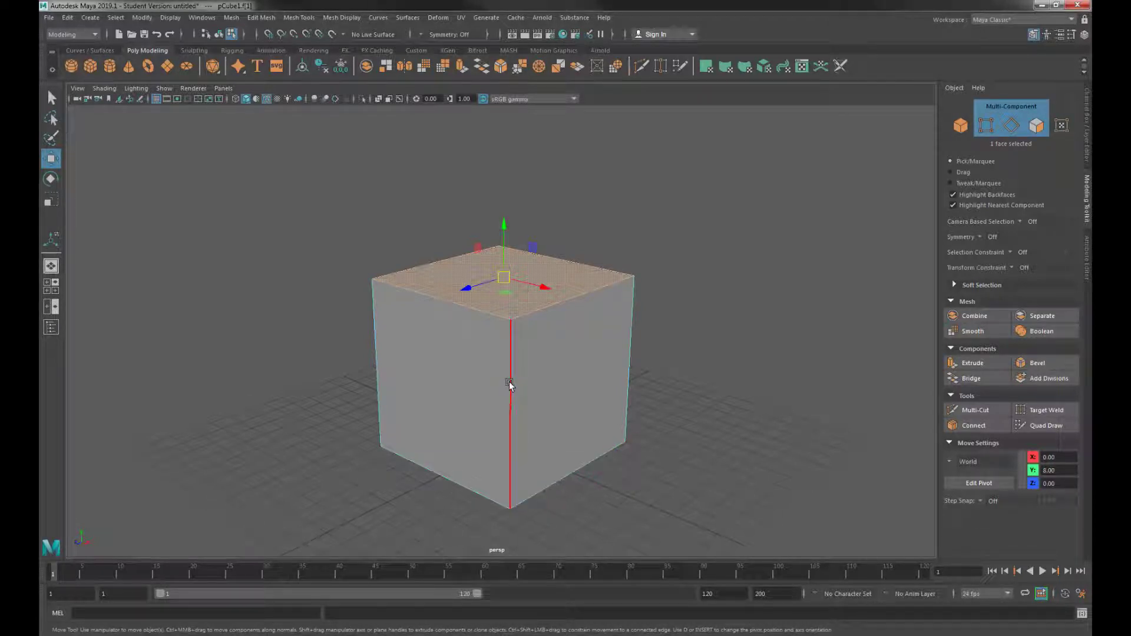
left_click(566, 367)
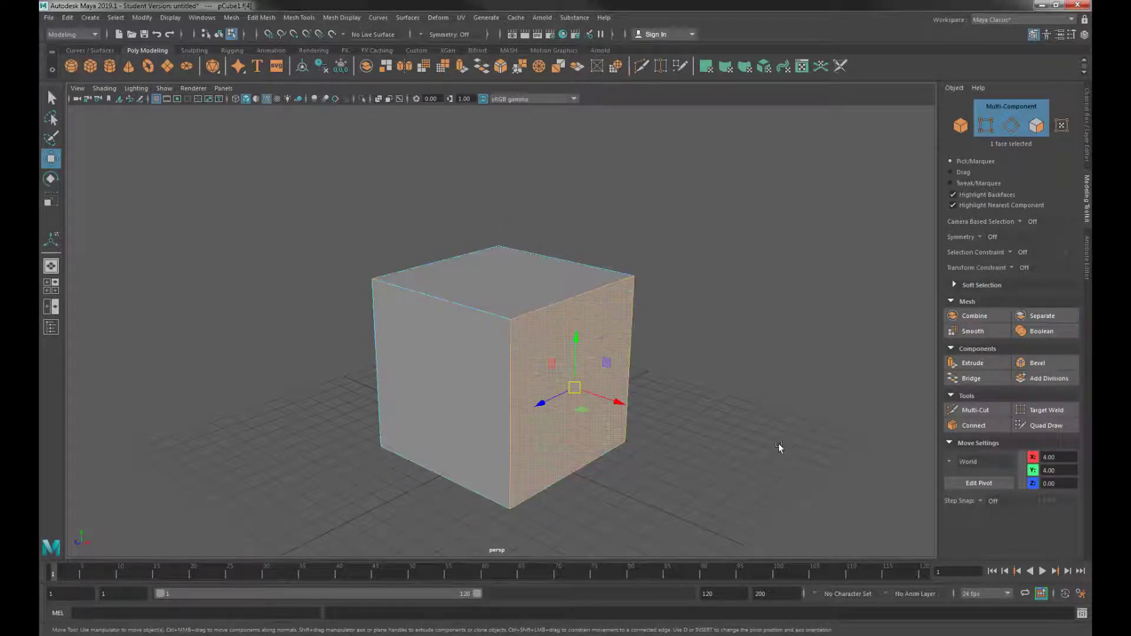
left_click(509, 368)
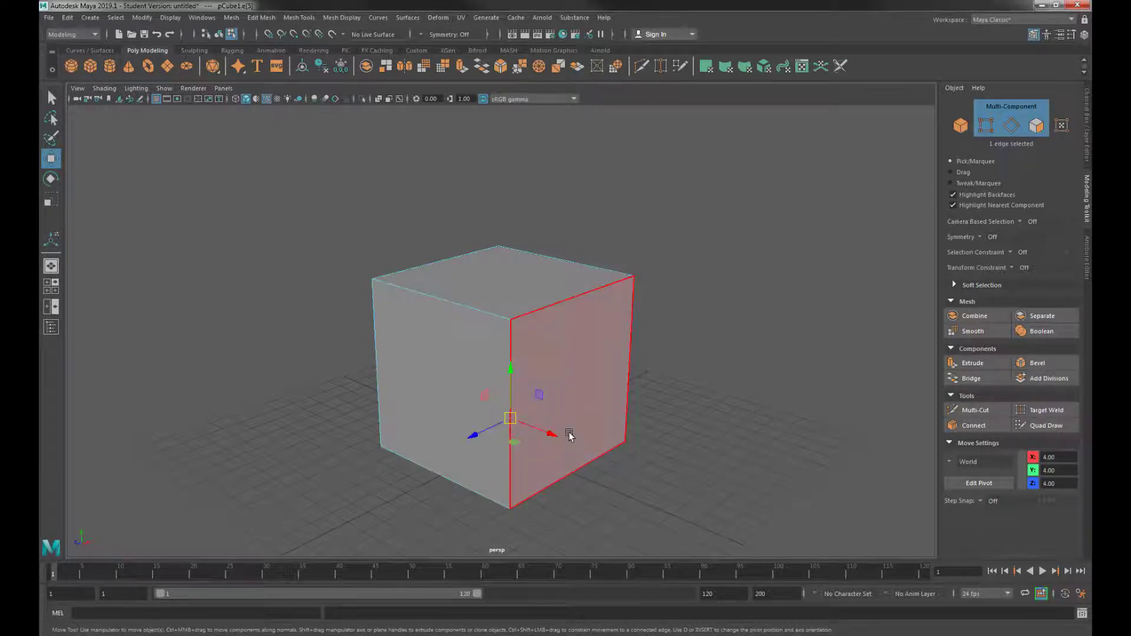
left_click(510, 319)
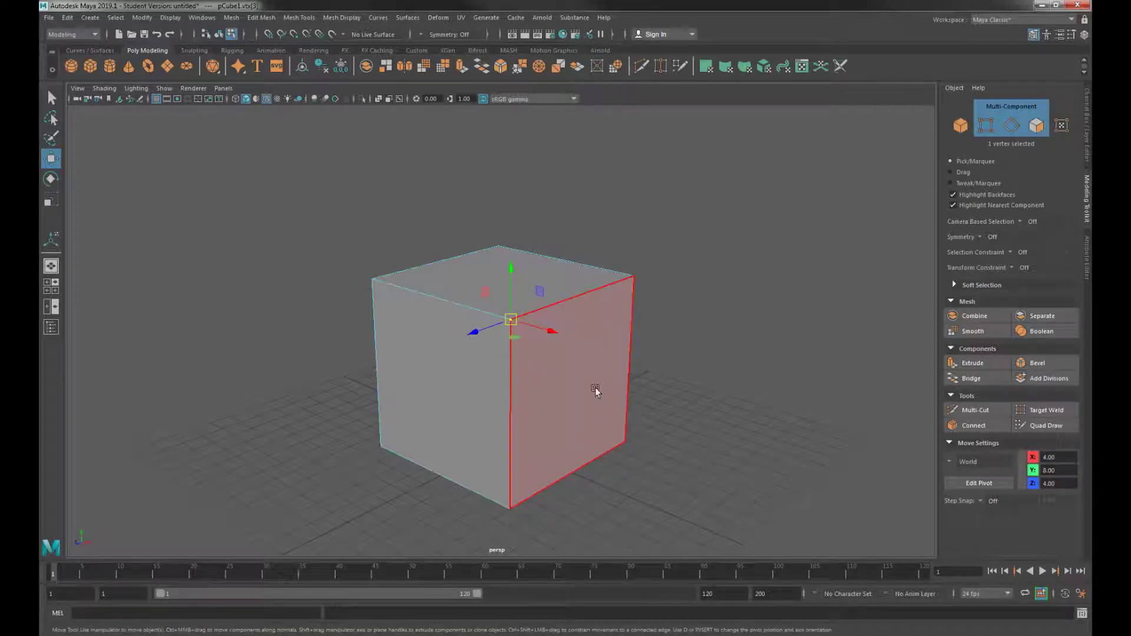
Step: Extrude the cube's top face upward by about 4.7 units
mouse_move(585, 391)
left_mouse_down("alt")
mouse_move(595, 387)
mouse_move(585, 390)
left_mouse_up("alt")
left_click(487, 273)
left_click_drag(631, 316, 618, 373, "alt")
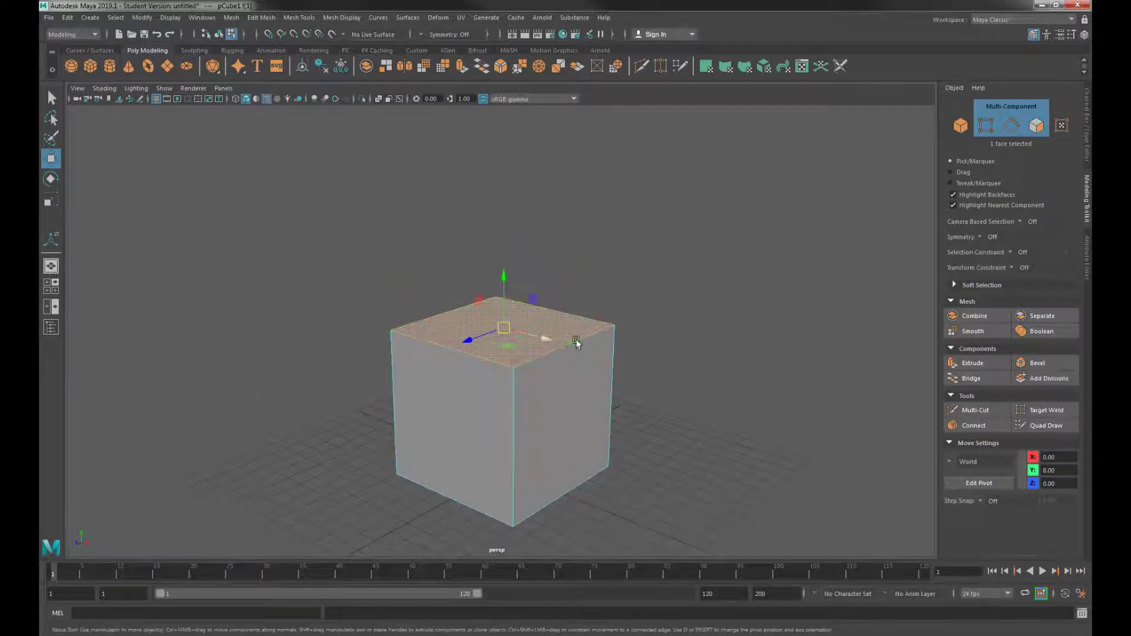
left_click(970, 363)
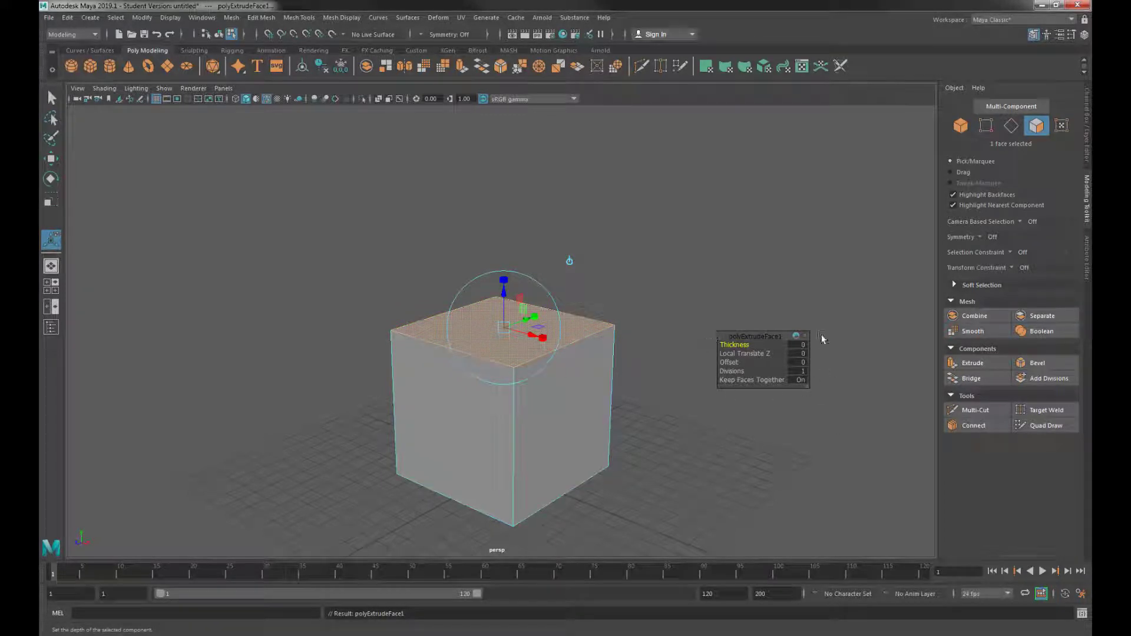
left_click_drag(658, 338, 642, 337, "alt")
left_click_drag(505, 288, 502, 218)
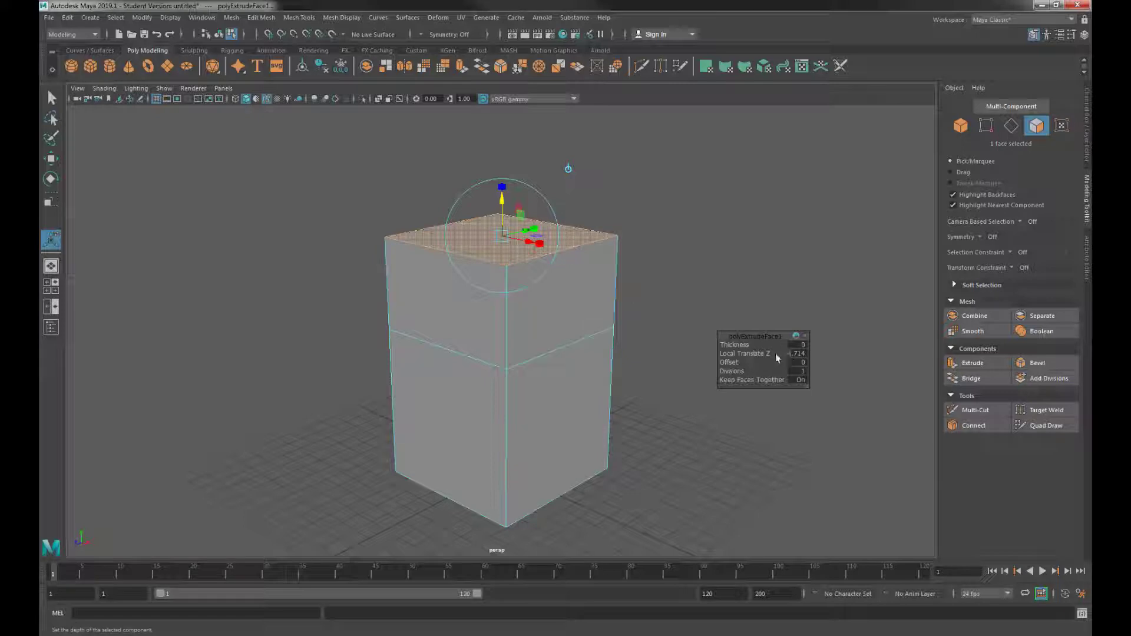
Step: Set the extrusion's Local Translate Z to 10
left_click(745, 353)
mouse_move(745, 353)
middle_mouse_down()
mouse_move(726, 353)
mouse_move(767, 354)
middle_mouse_up()
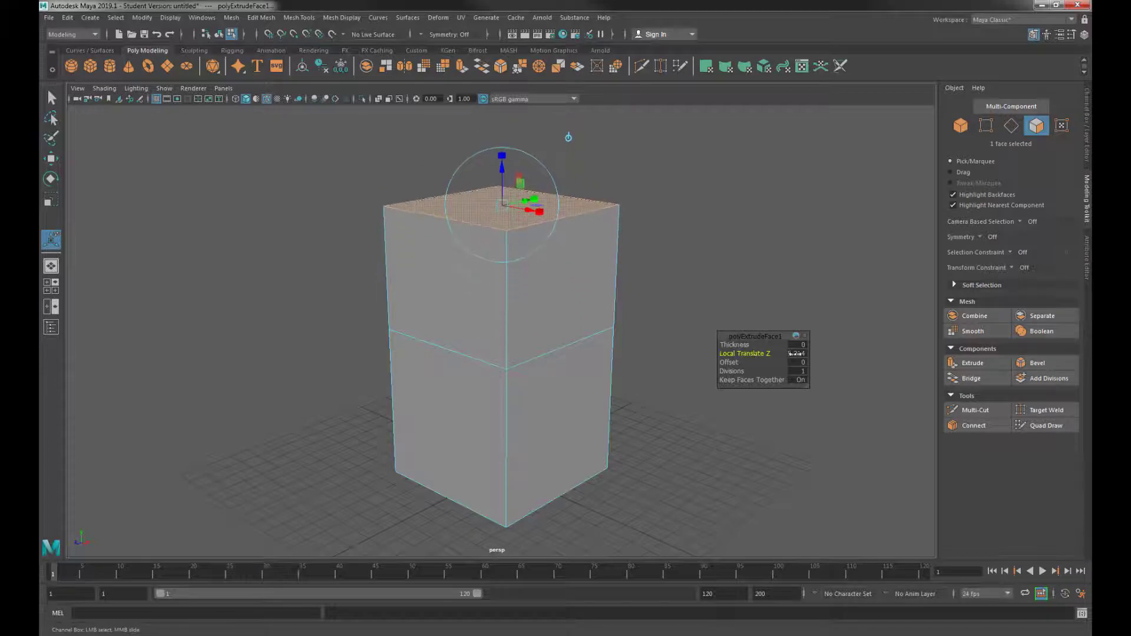
left_click(797, 354)
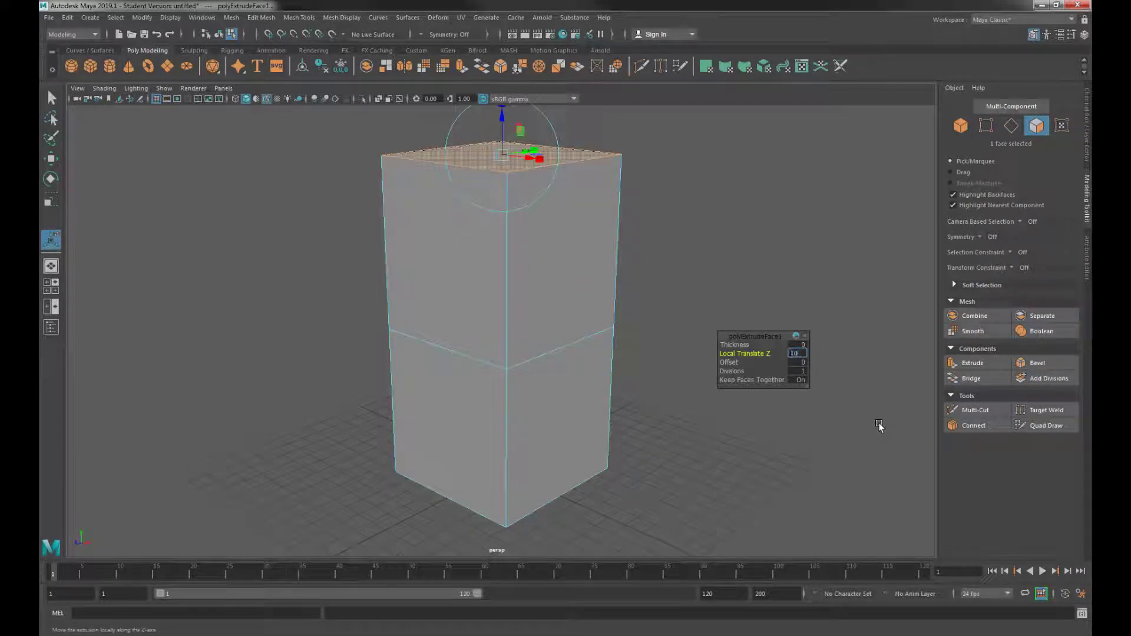
key("Return")
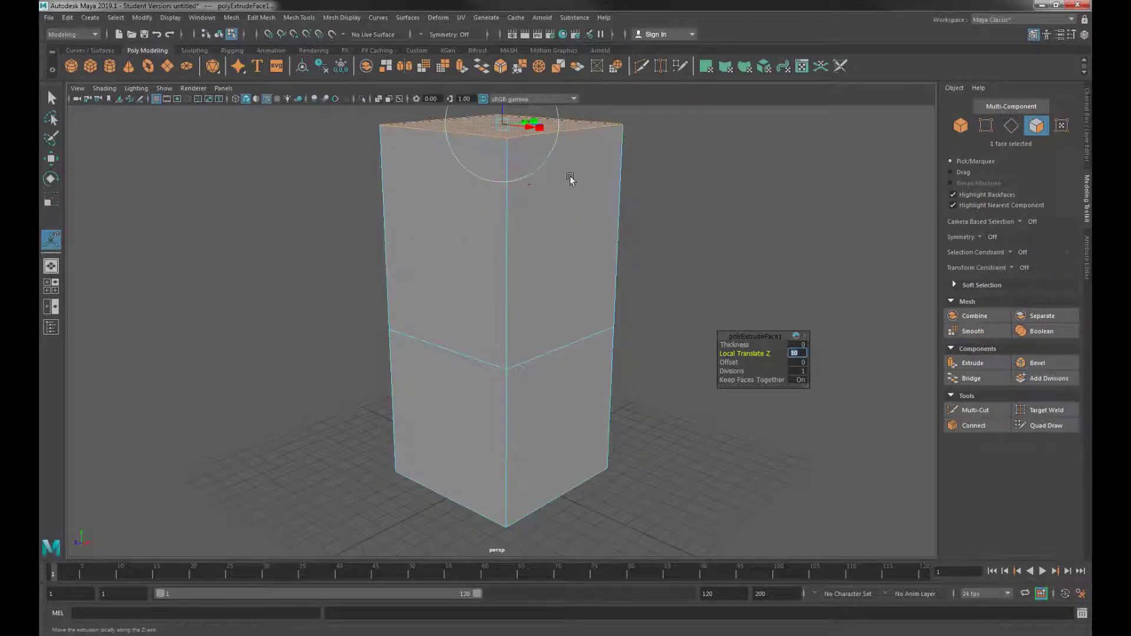
Step: Lower the extruded top face to a Local Translate Z of about 3.57 and scale it inward to taper the sides
left_click_drag(501, 157, 502, 288)
left_click_drag(596, 349, 524, 283, "alt")
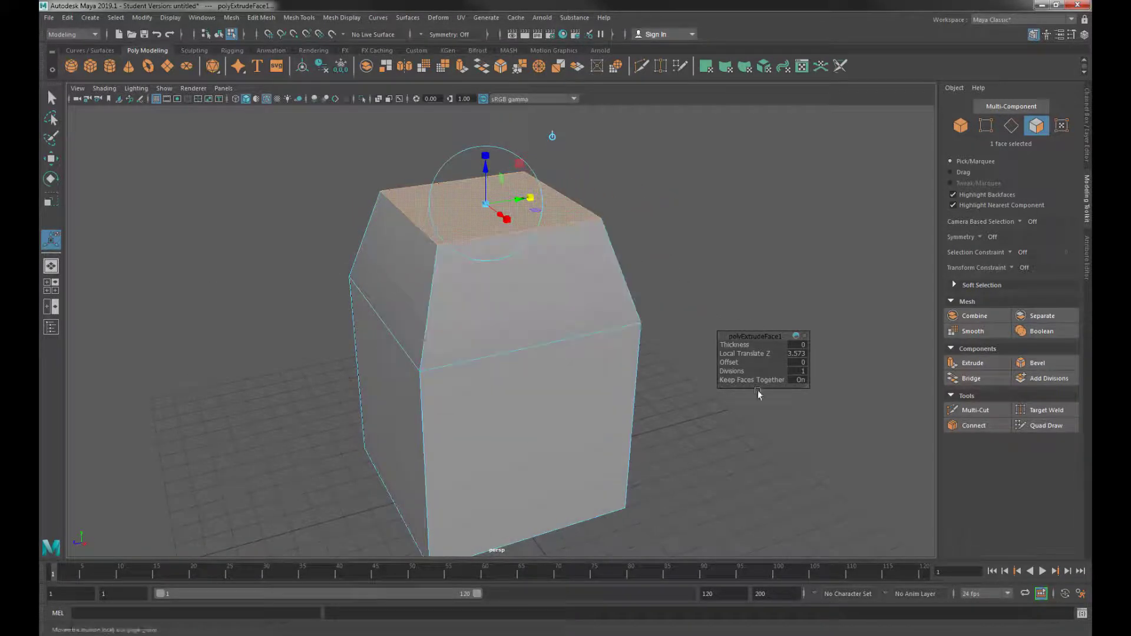
left_click_drag(591, 328, 619, 333, "alt")
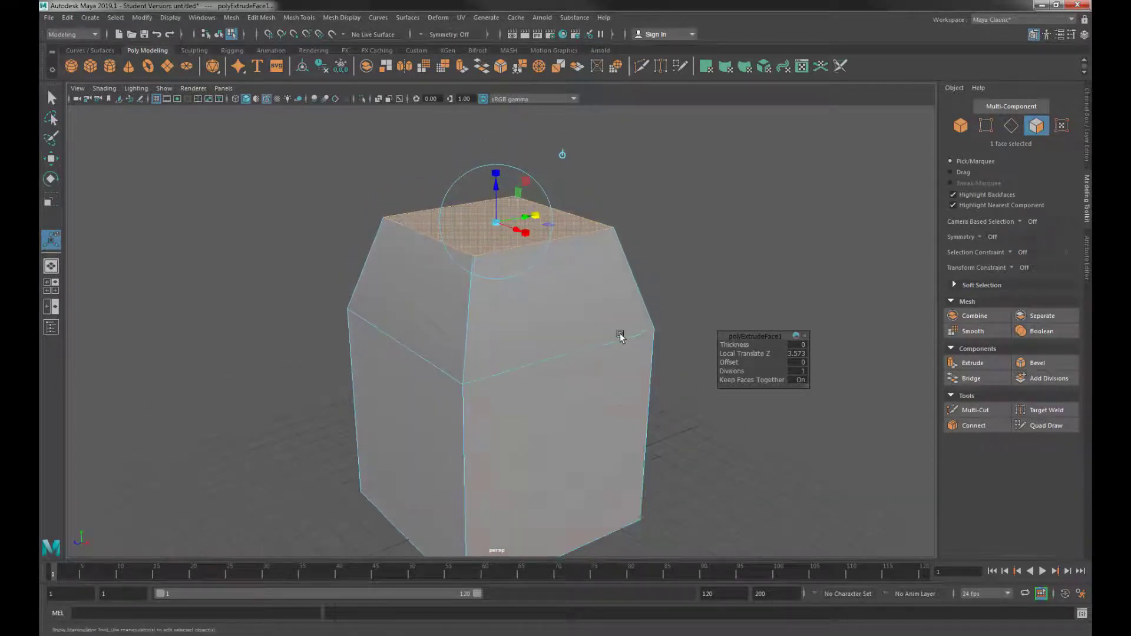
Step: Add the sloped side face adjoining the tapered block's top face to the current face selection
key("w")
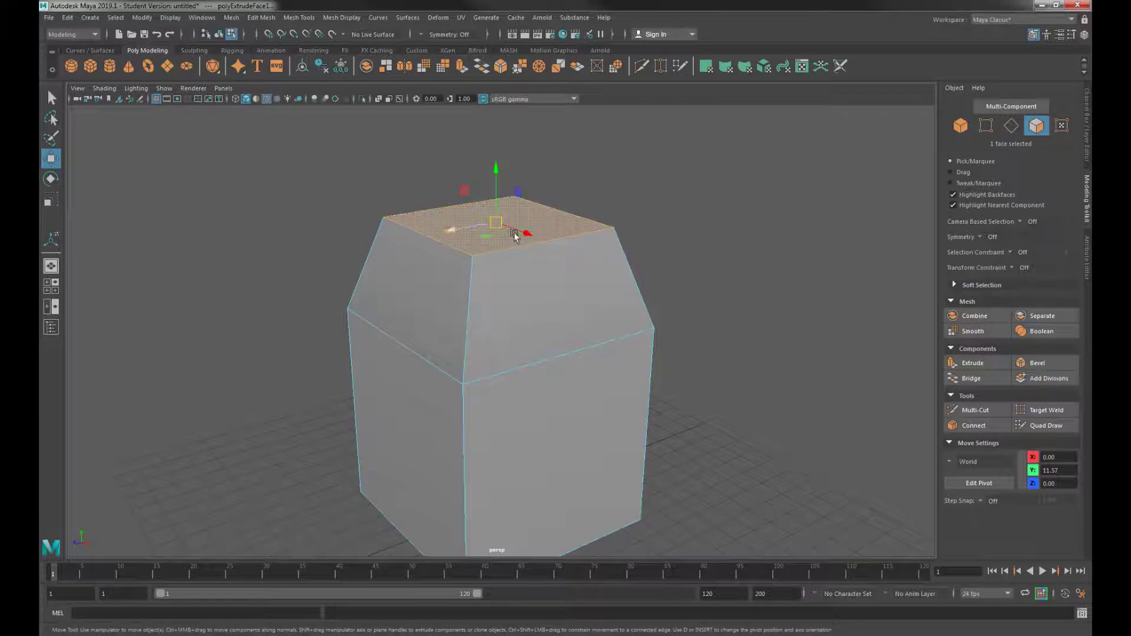
left_click_drag(495, 348, 525, 324, "alt")
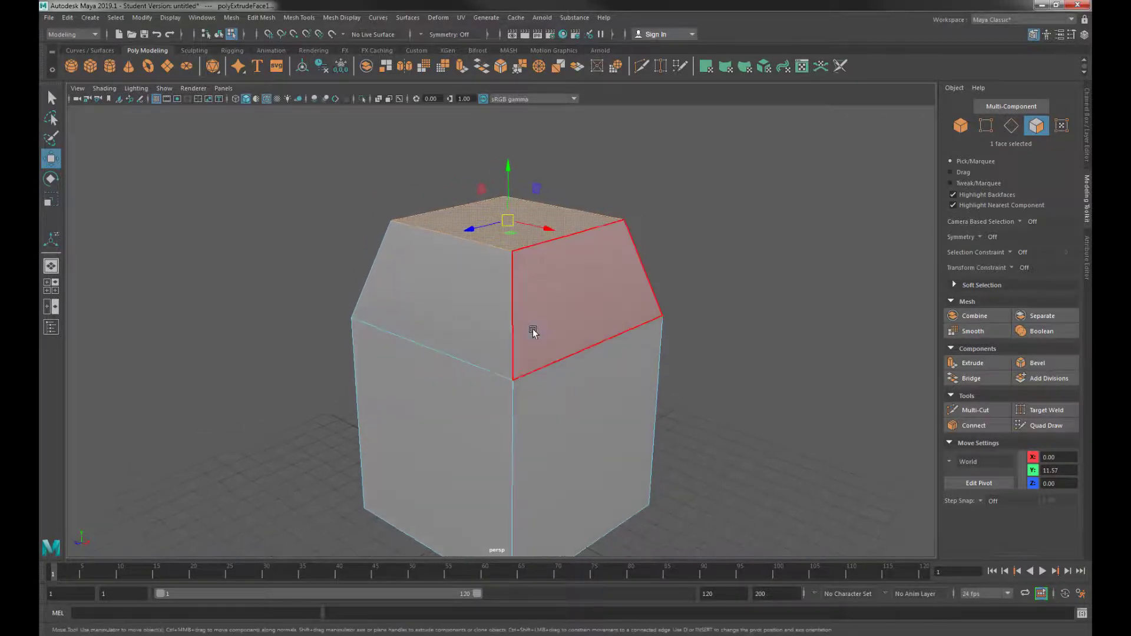
left_click_drag(750, 265, 649, 287, "alt")
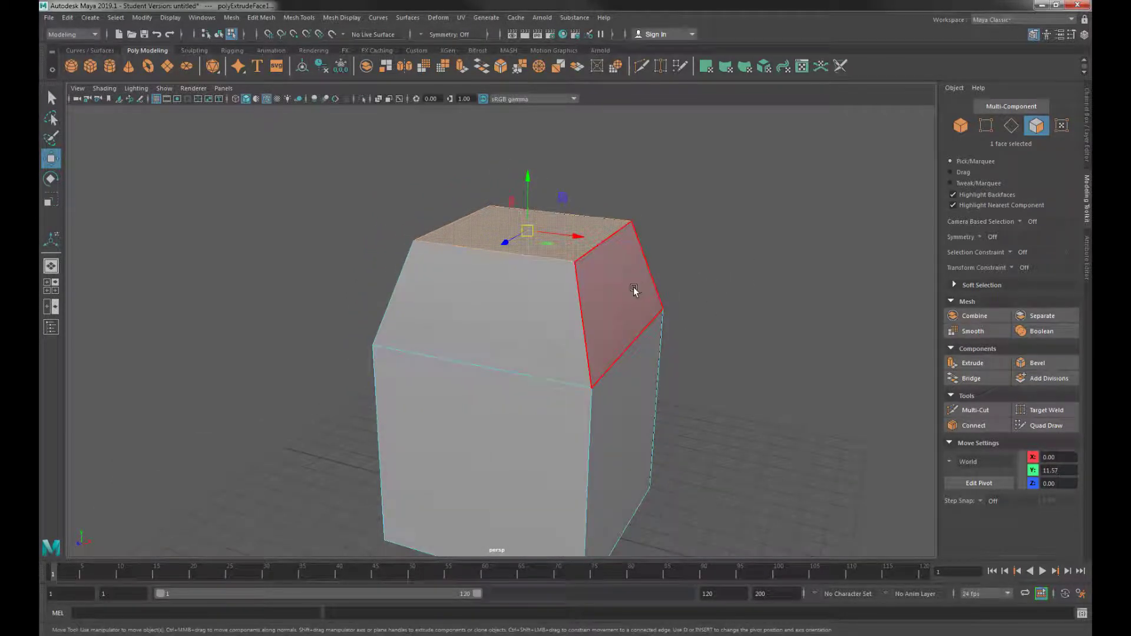
left_click(635, 293, "shift")
left_click_drag(780, 318, 763, 291, "alt")
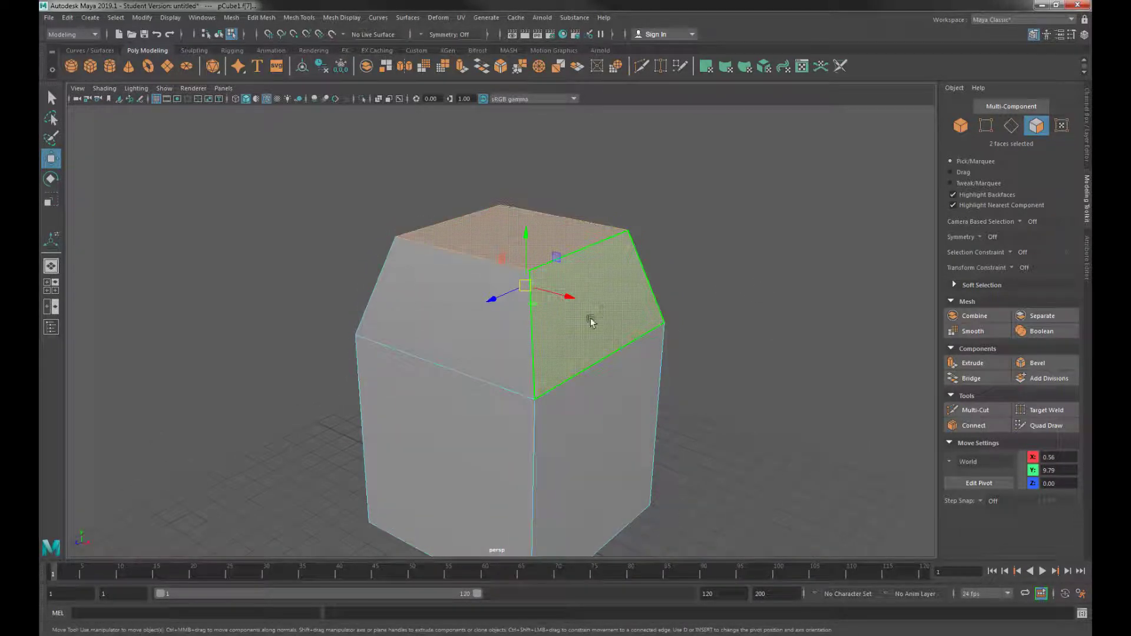
Step: Try extruding the two selected faces as one group with a Local Translate Z of about 1.89
left_click(973, 363)
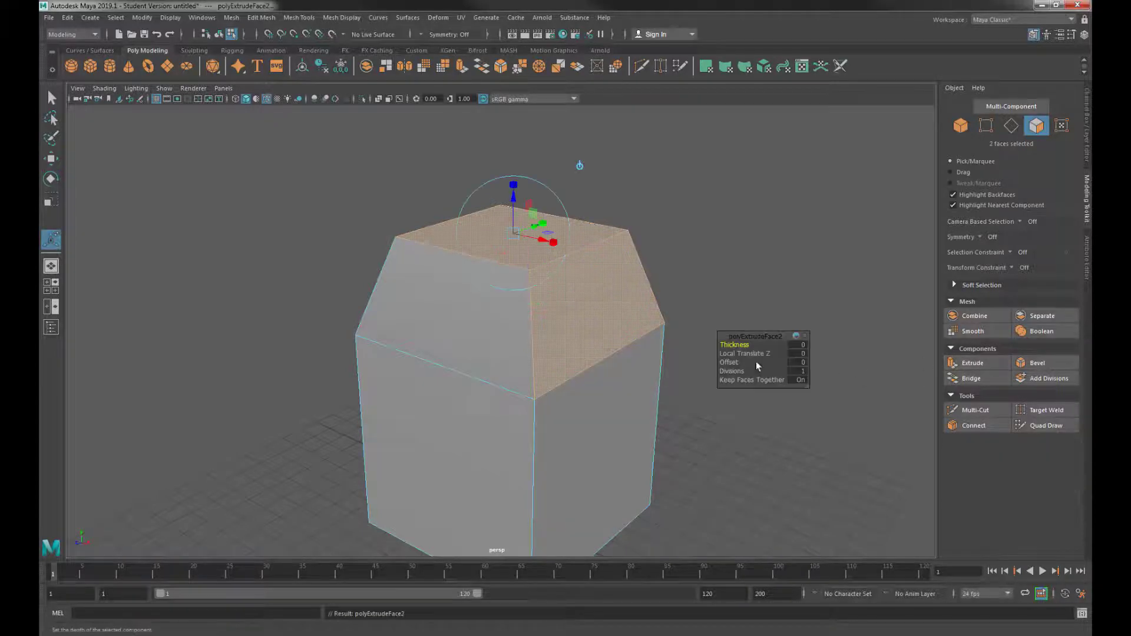
middle_click_drag(716, 467, 634, 370, "alt")
left_click_drag(457, 217, 456, 164)
left_click_drag(456, 256, 497, 257, "alt")
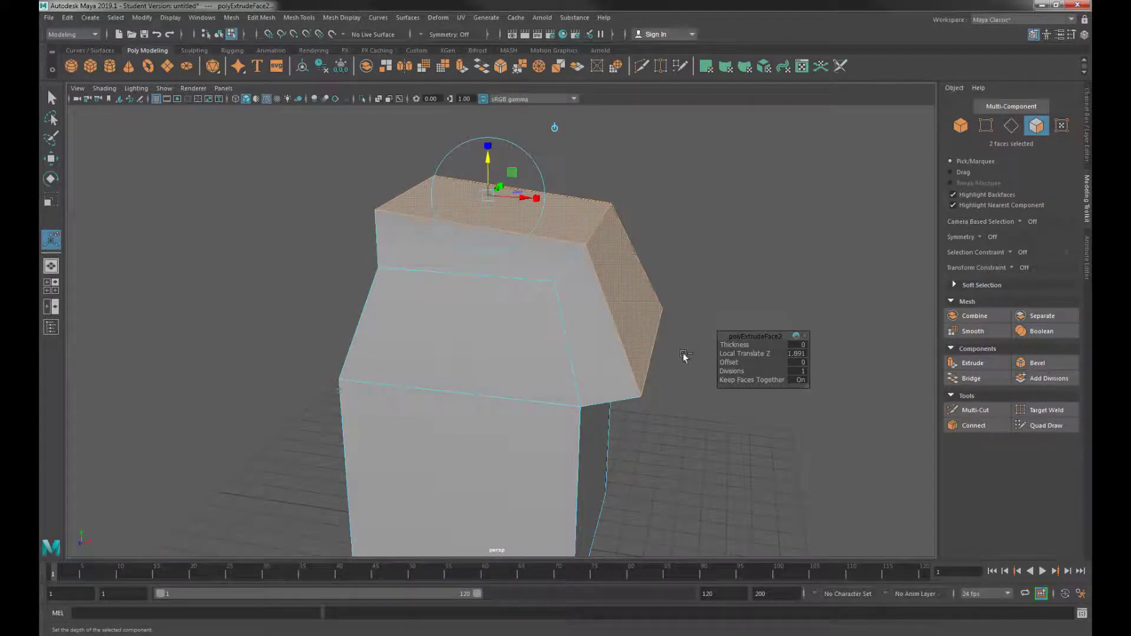
key("ctrl+z")
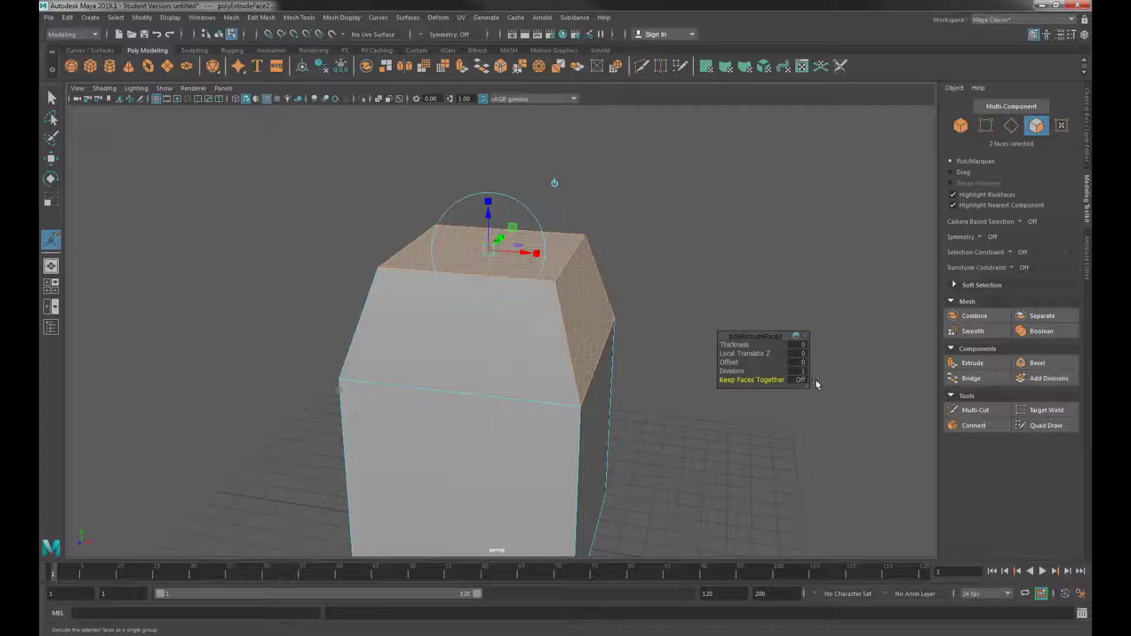
Step: With Keep Faces Together off, try extruding the two faces separately by about 1.76
mouse_move(625, 278)
left_mouse_down("alt")
mouse_move(616, 278)
mouse_move(635, 284)
left_mouse_up("alt")
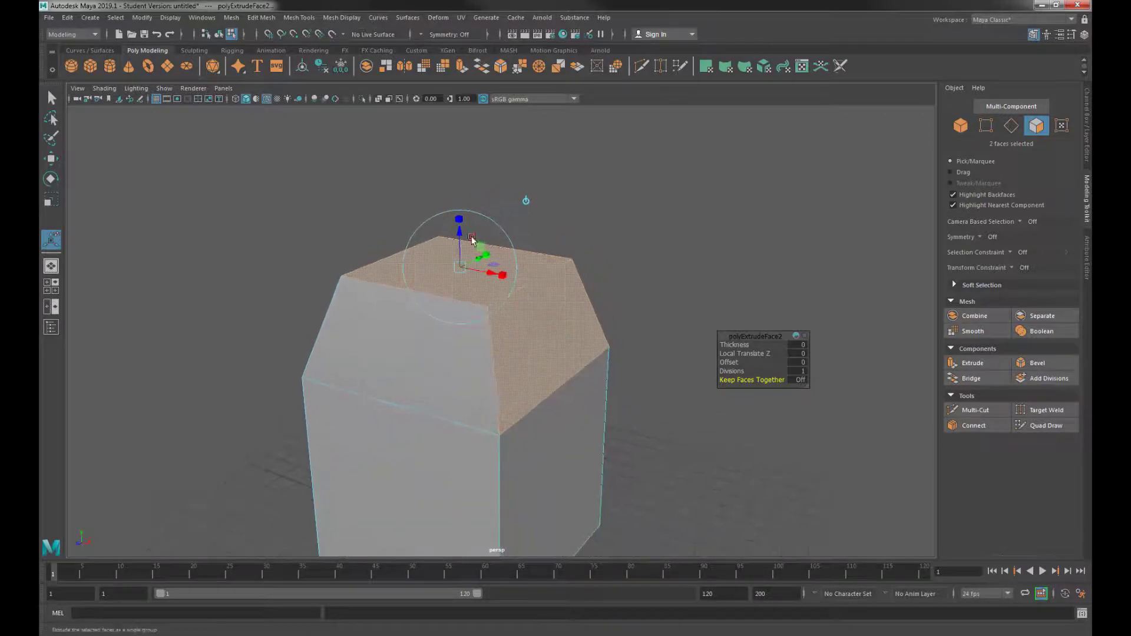
left_click_drag(460, 235, 459, 187)
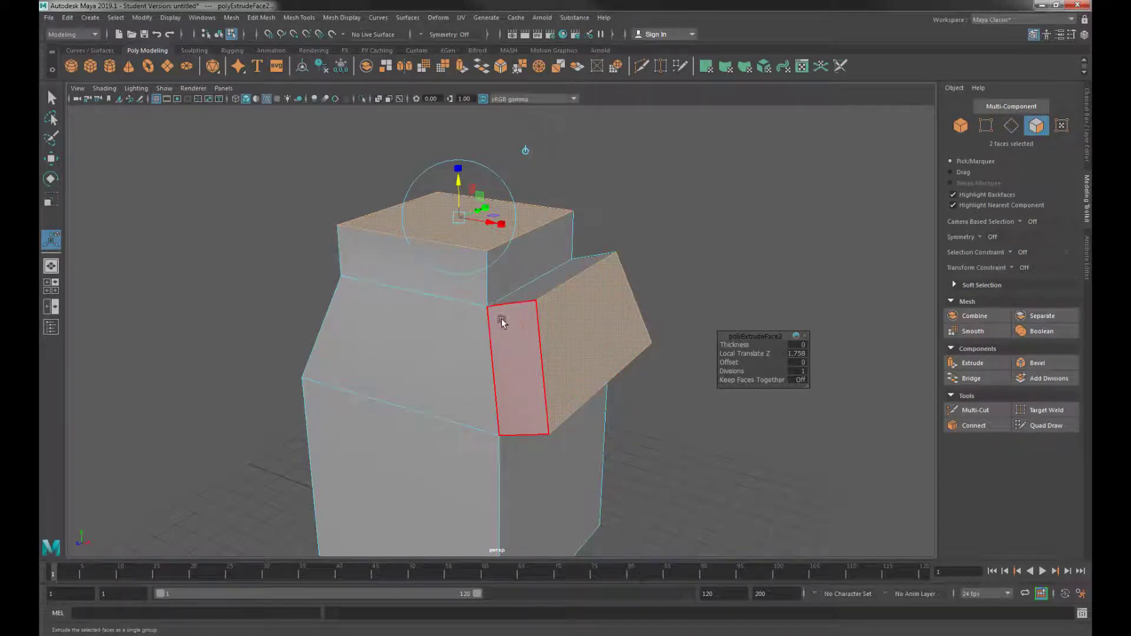
key("ctrl+z")
left_click_drag(524, 369, 477, 354, "alt")
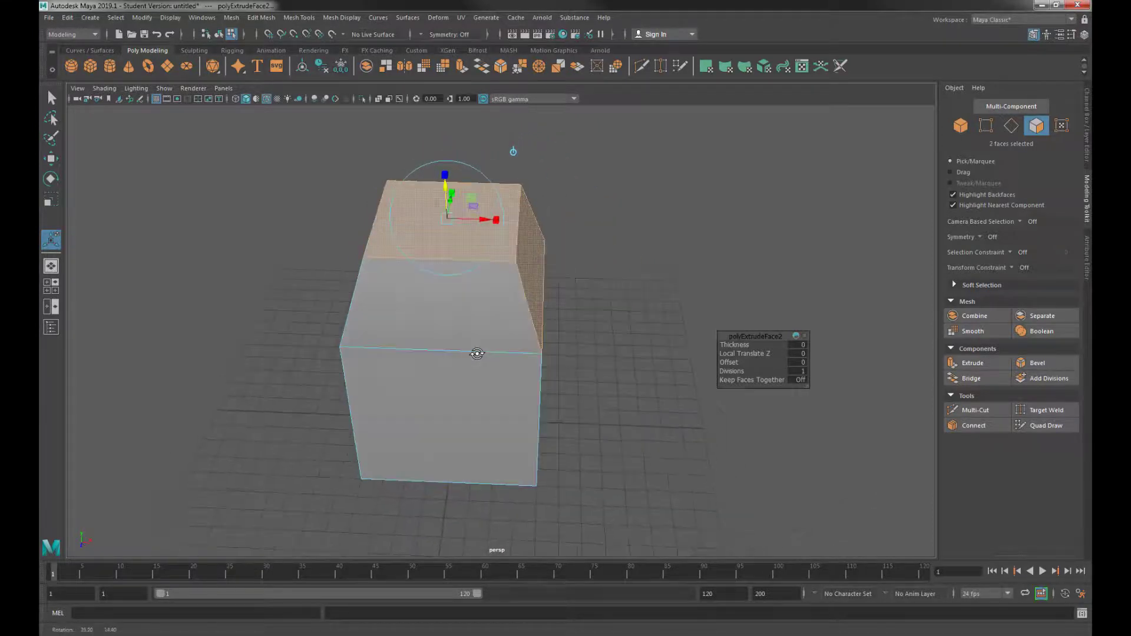
left_click(605, 356)
Step: Create a second polygon cube and move it out of the tapered block along X to about 8.11
mouse_move(690, 341)
left_mouse_down("alt")
mouse_move(761, 349)
mouse_move(672, 335)
left_mouse_up("alt")
left_click(91, 66)
key("r")
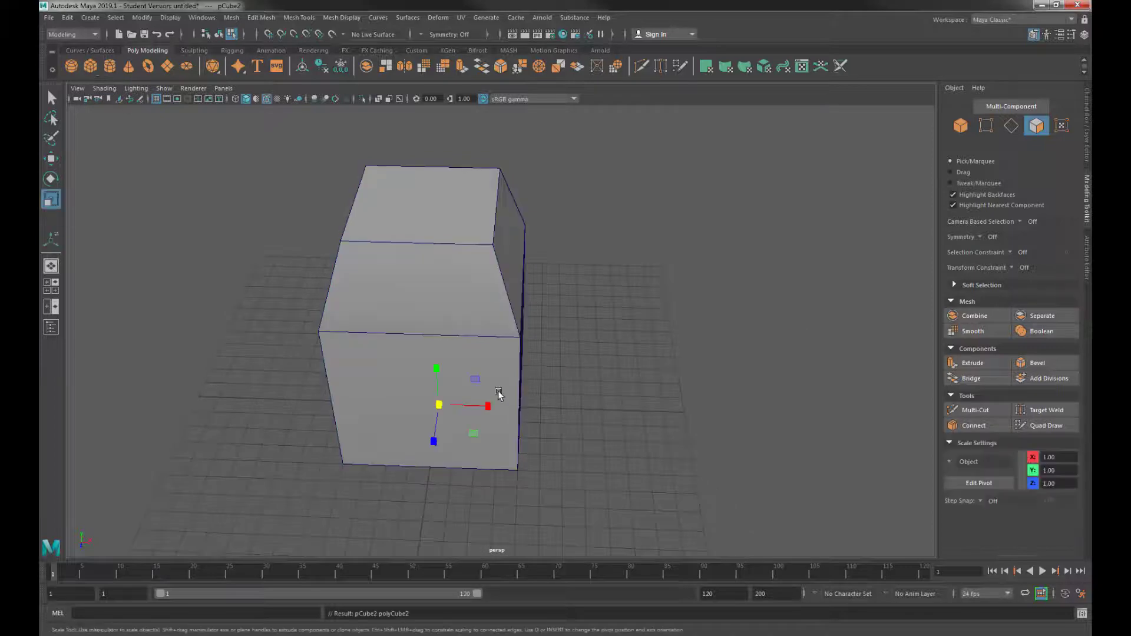
left_click_drag(440, 404, 475, 301)
key("w")
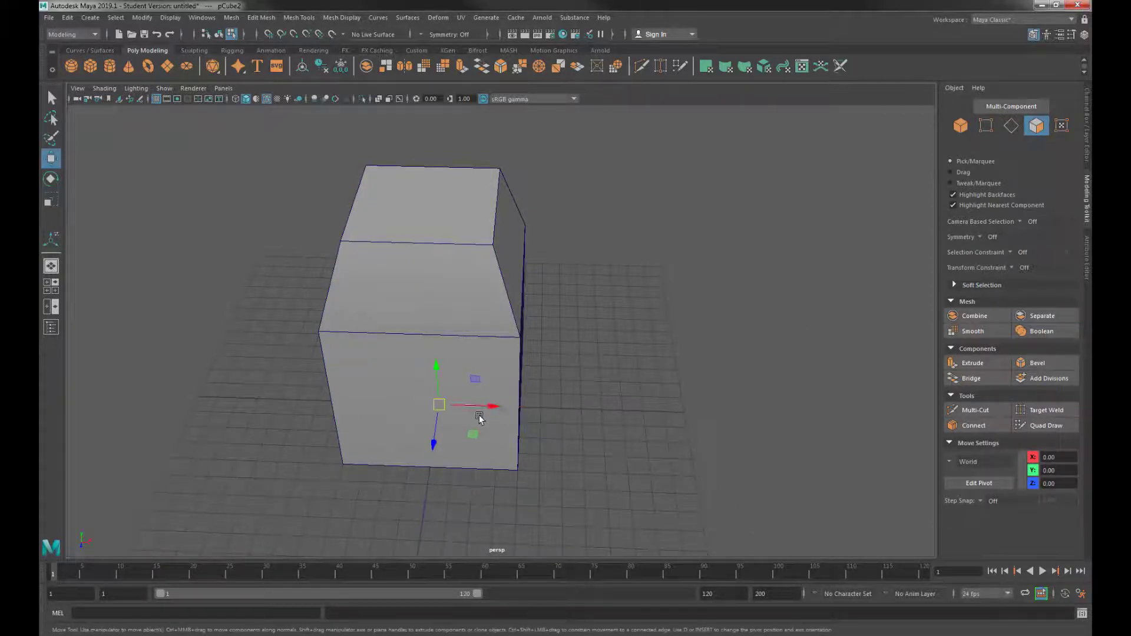
left_click_drag(519, 402, 614, 445)
Step: Scale the second cube uniformly to about 7.7
scroll(640, 417, "up", 1)
middle_click_drag(614, 445, 591, 341, "alt")
scroll(592, 347, "up", 3)
key("r")
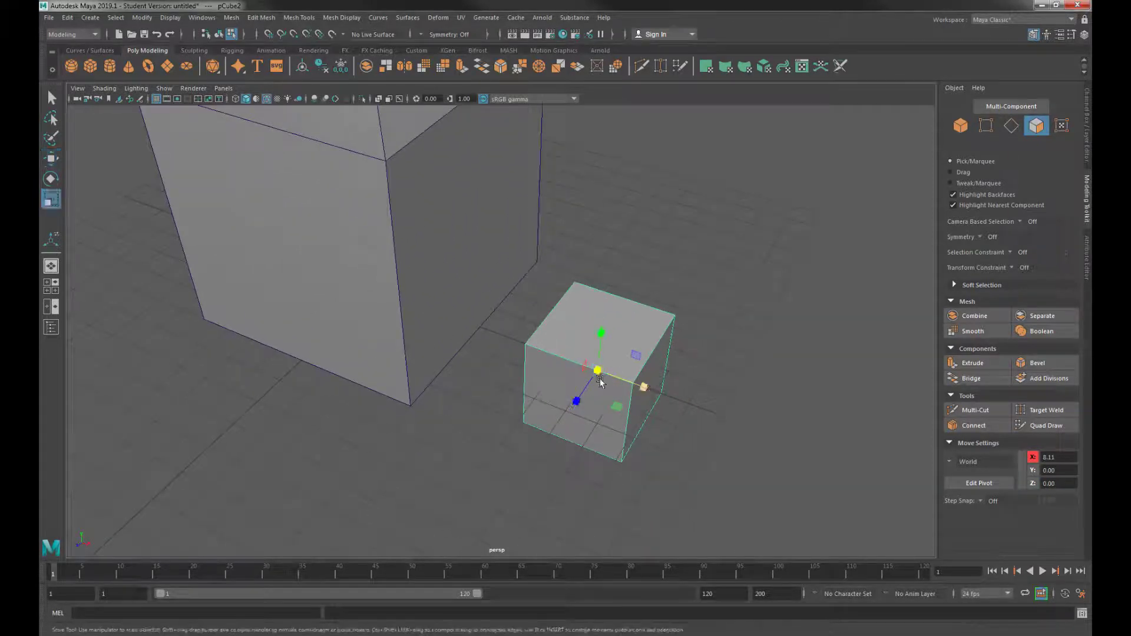
left_click_drag(605, 361, 688, 273)
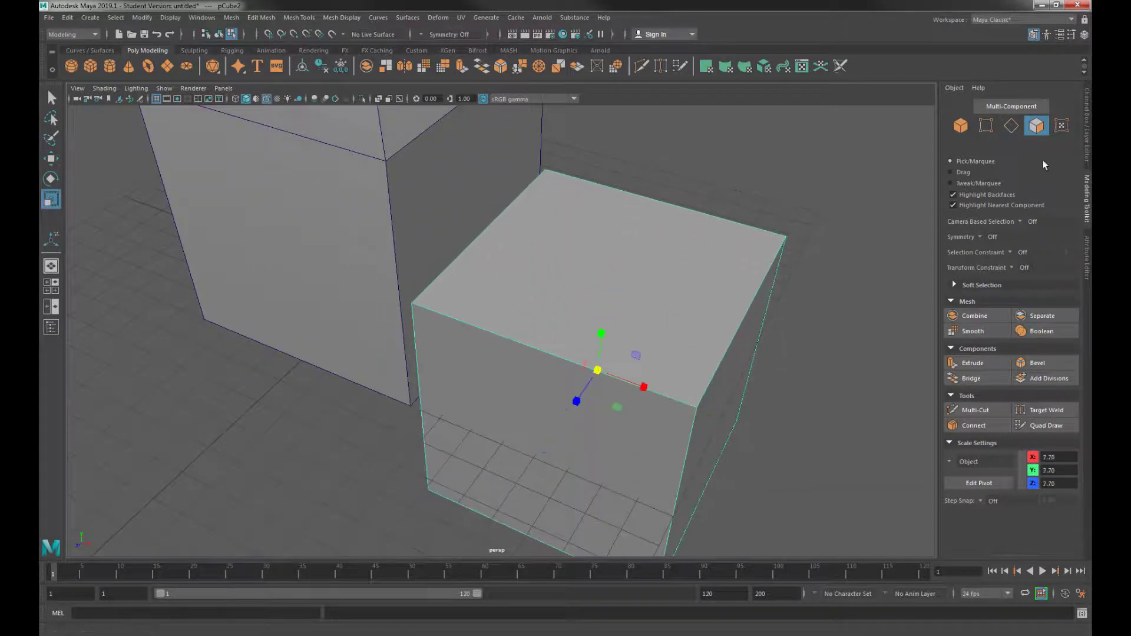
Step: Set the second cube's Subdivisions Width to 3
left_click(1087, 148)
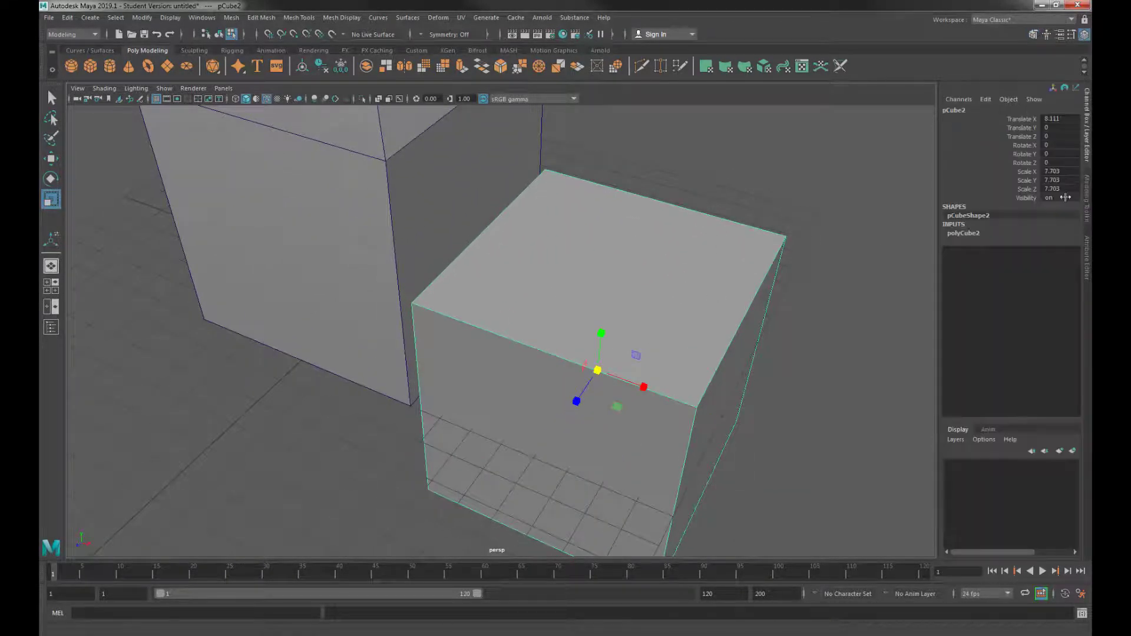
left_click(963, 233)
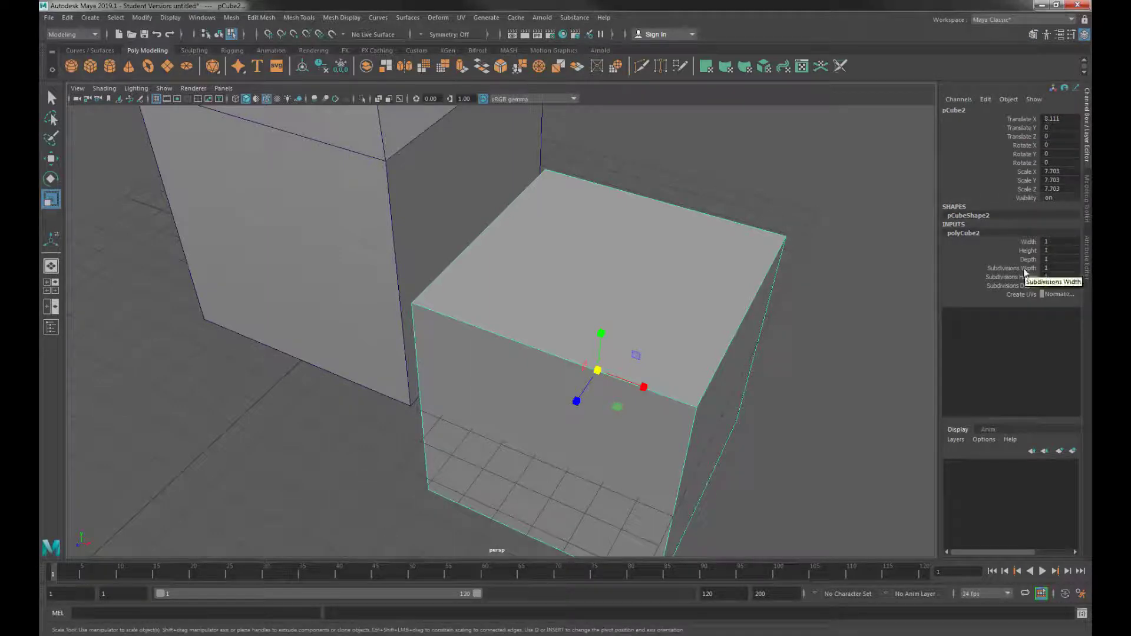
left_click(1003, 269)
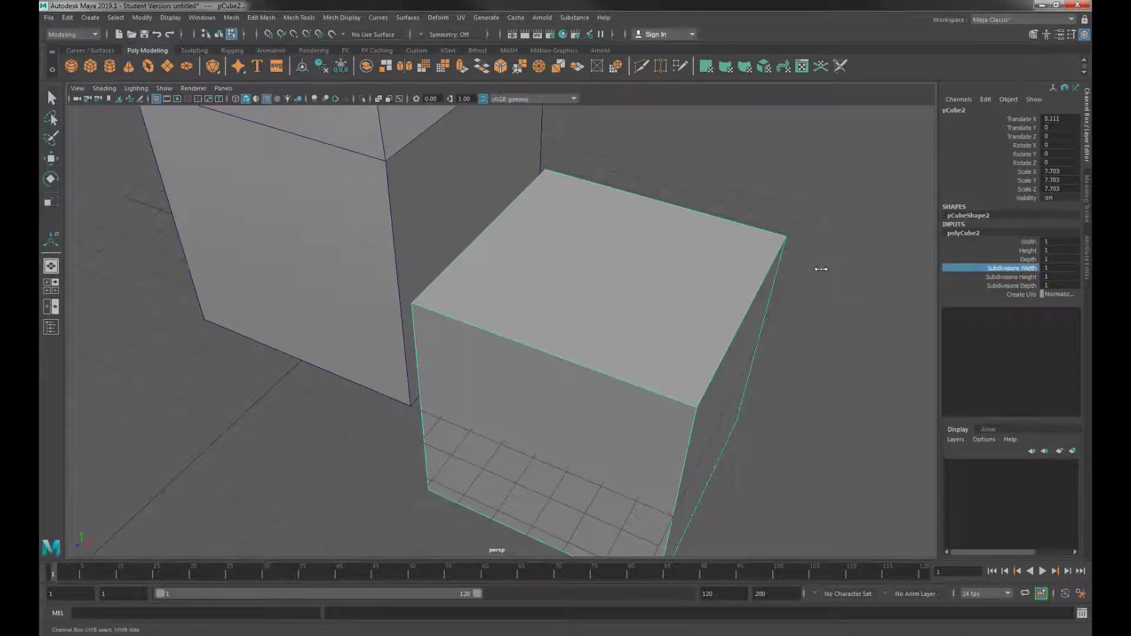
middle_click_drag(837, 269, 862, 269)
left_click_drag(758, 301, 725, 311, "alt")
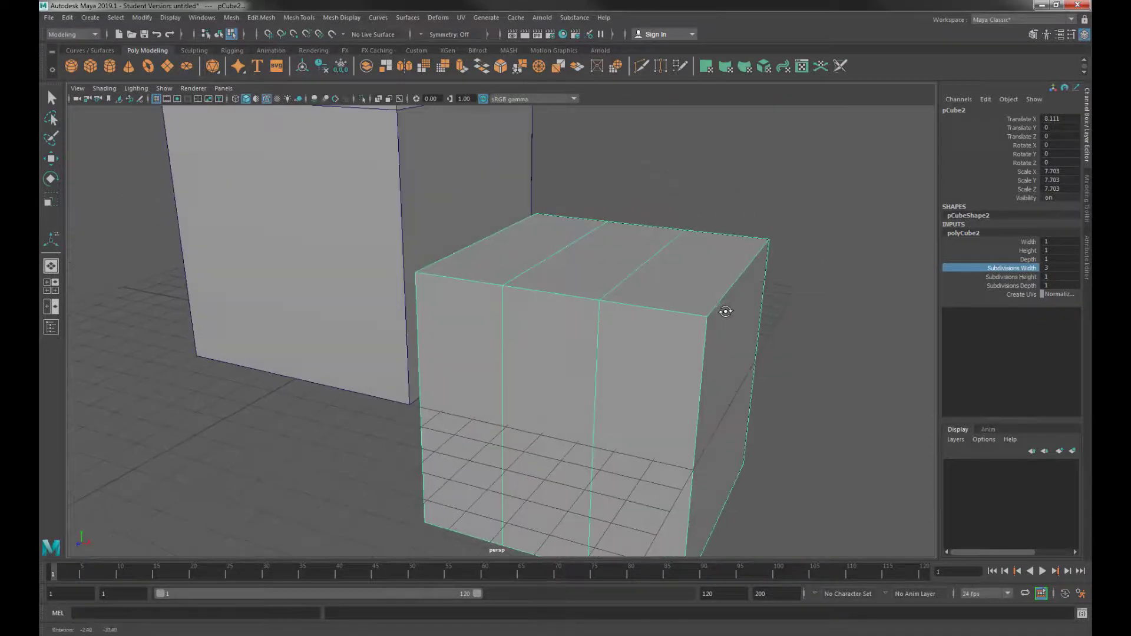
left_click_drag(774, 281, 591, 311, "alt")
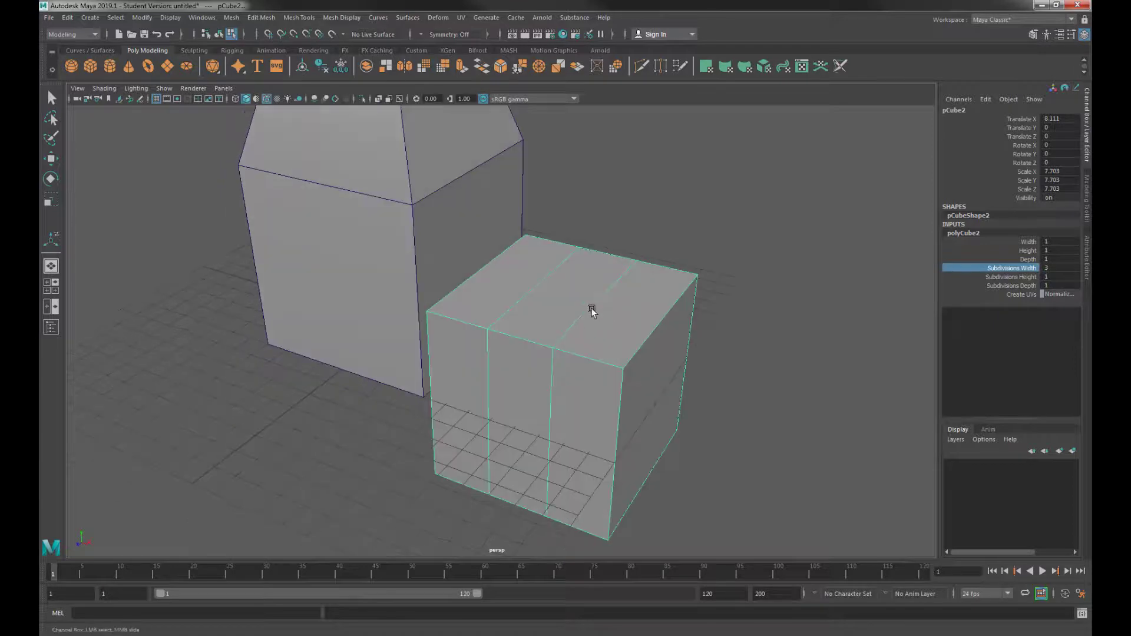
Step: Enable Multi-Component selection and select all three top faces of the second cube
left_click(1087, 200)
key("r")
left_click(1016, 125)
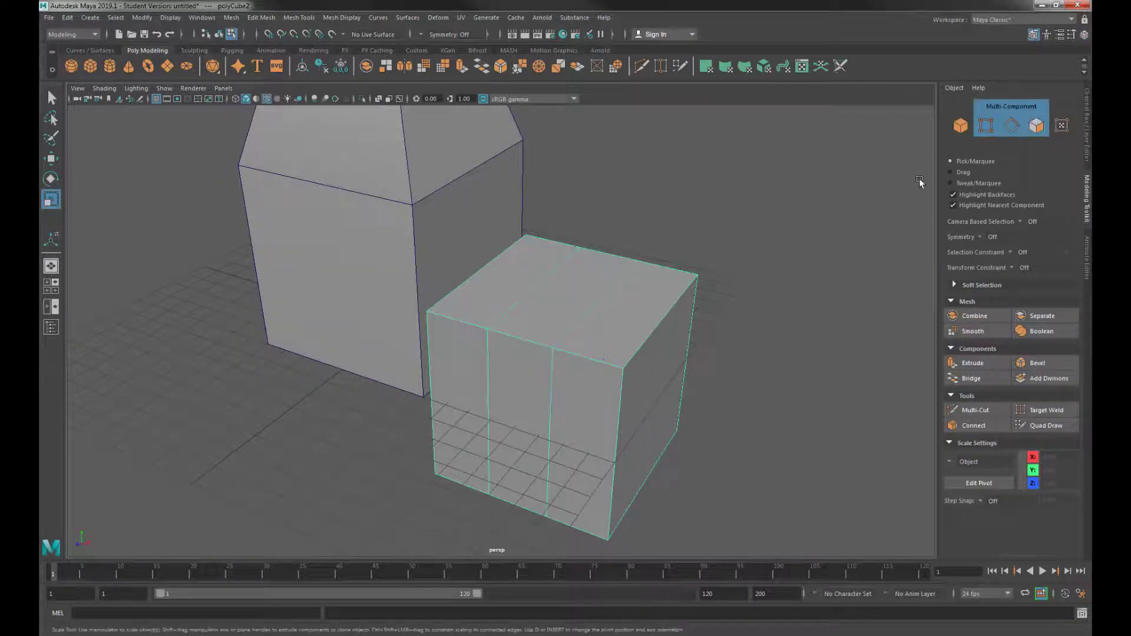
left_click(613, 308)
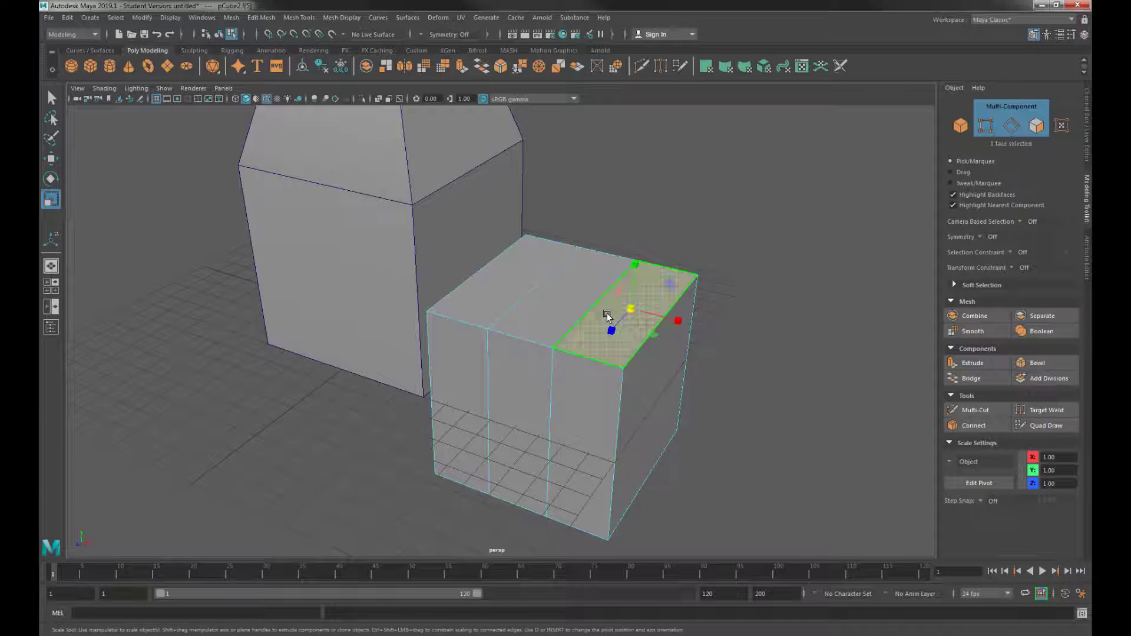
left_click(547, 296, "shift")
left_click(497, 292, "shift")
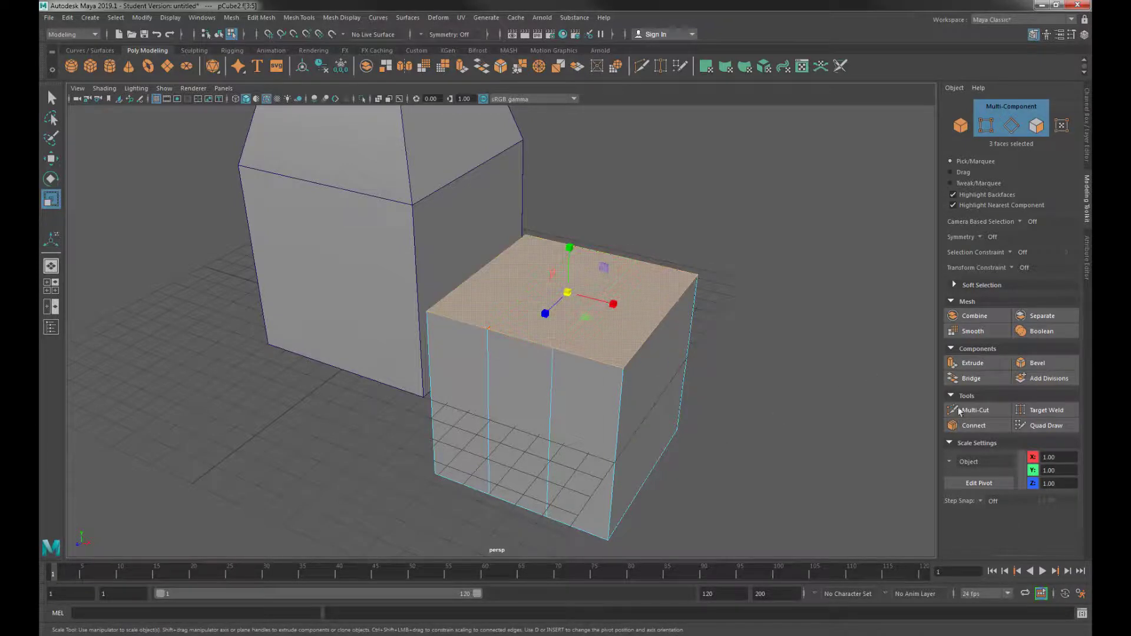
Step: Extrude the three top faces upward as one group with Keep Faces Together on
left_click(977, 363)
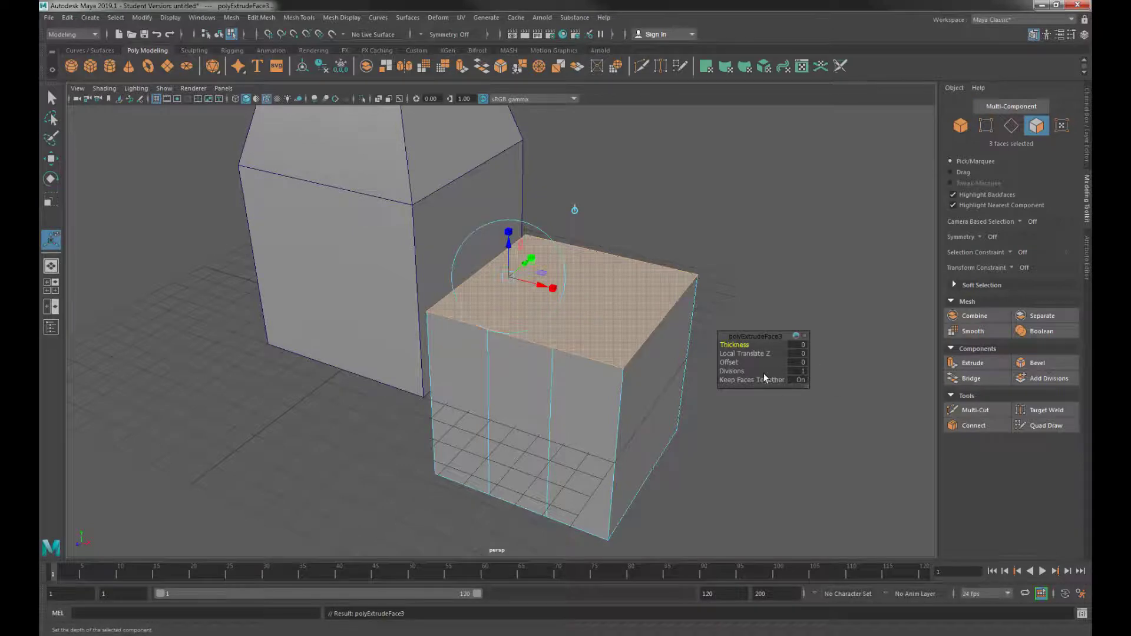
left_click_drag(709, 280, 483, 231, "alt")
left_click_drag(498, 276, 537, 316, "alt")
key("w")
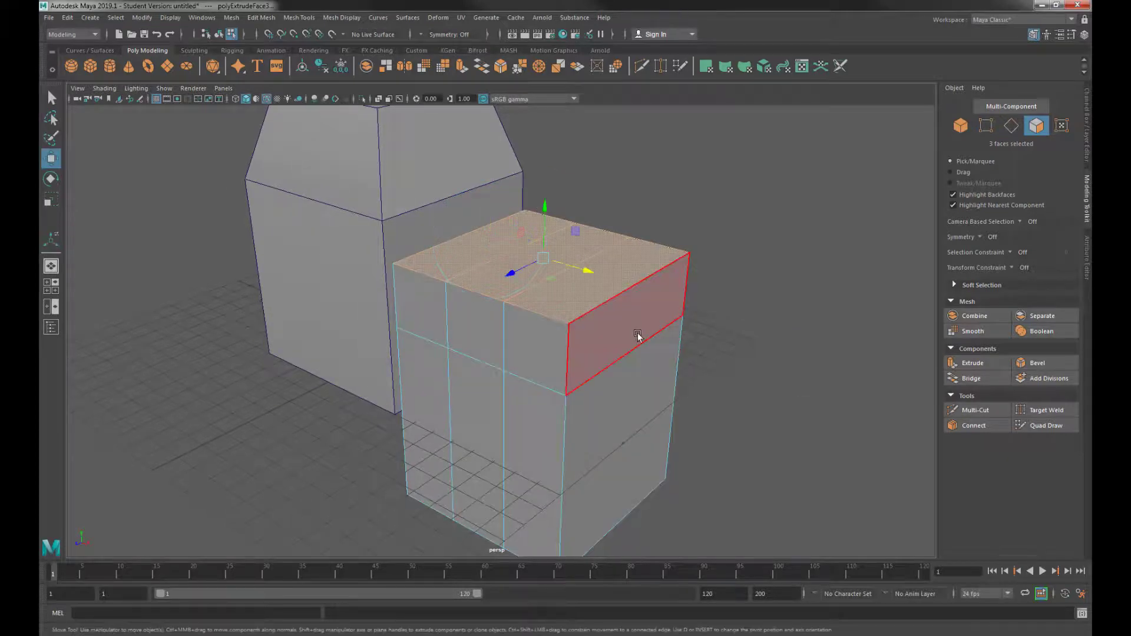
Step: Extrude the three top faces again with Keep Faces Together off and a Local Translate Z of about 2.67
left_click(974, 363)
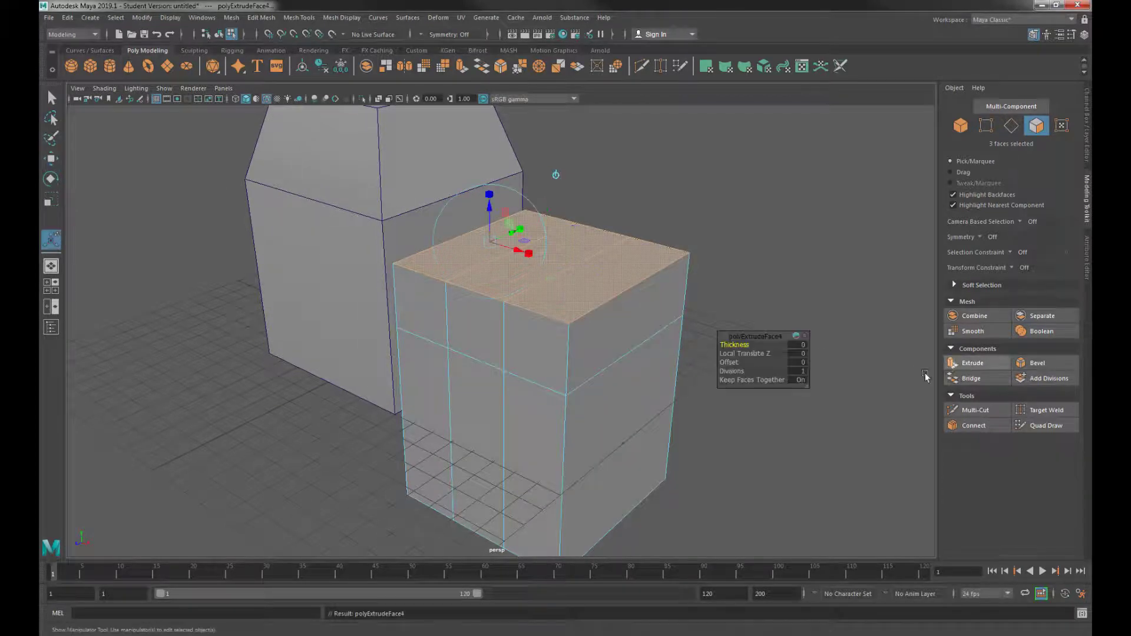
left_click_drag(775, 380, 750, 380)
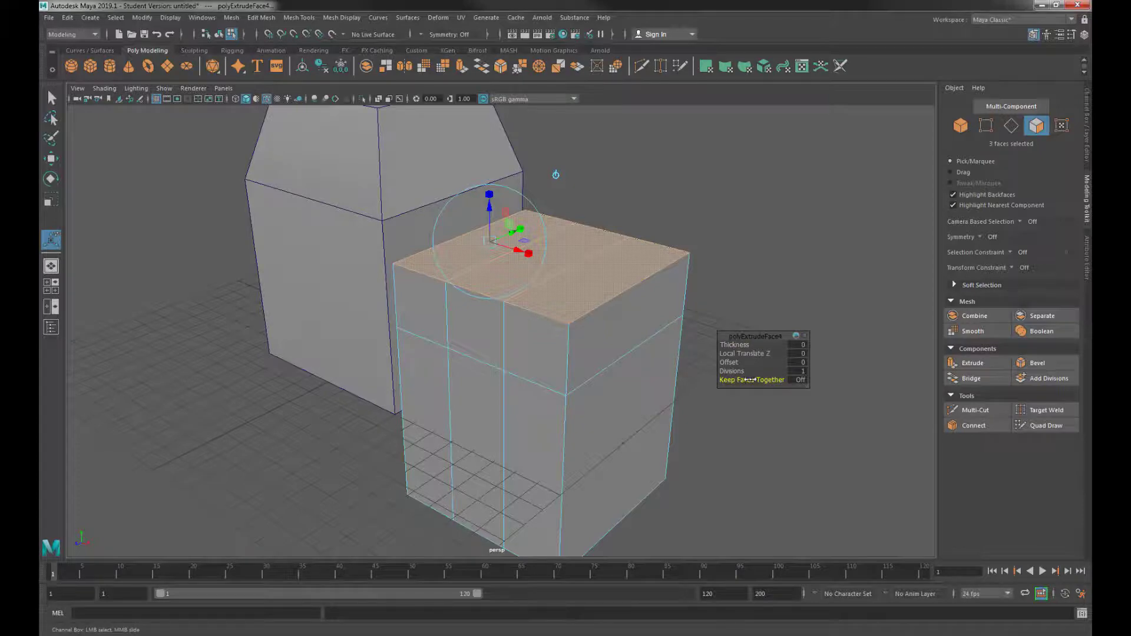
left_click_drag(704, 221, 661, 291, "alt")
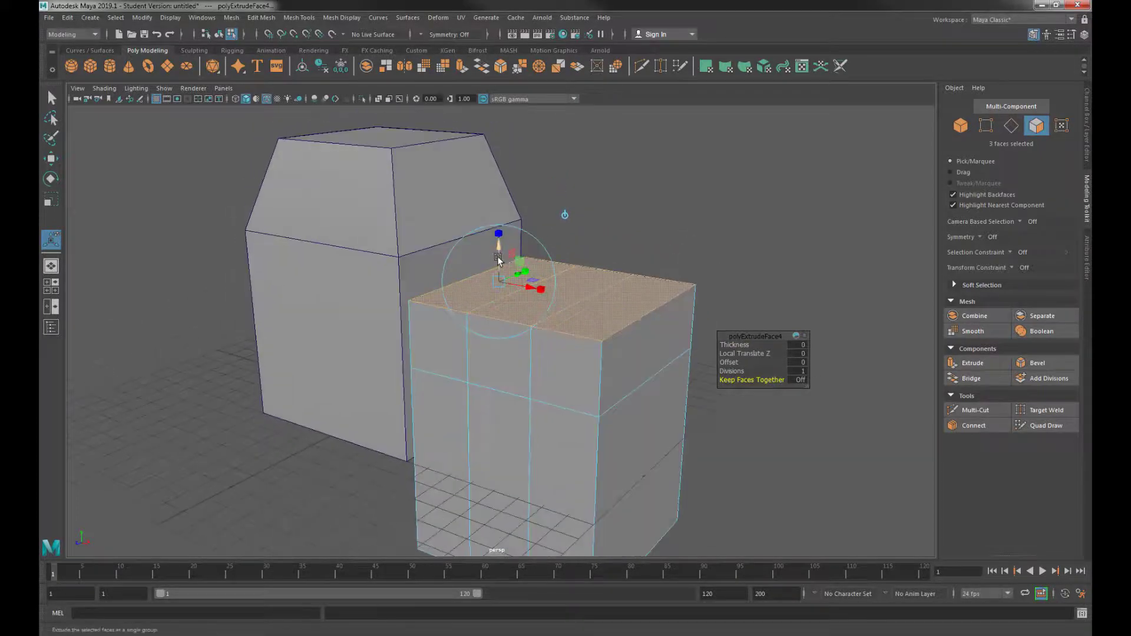
left_click_drag(498, 259, 530, 271)
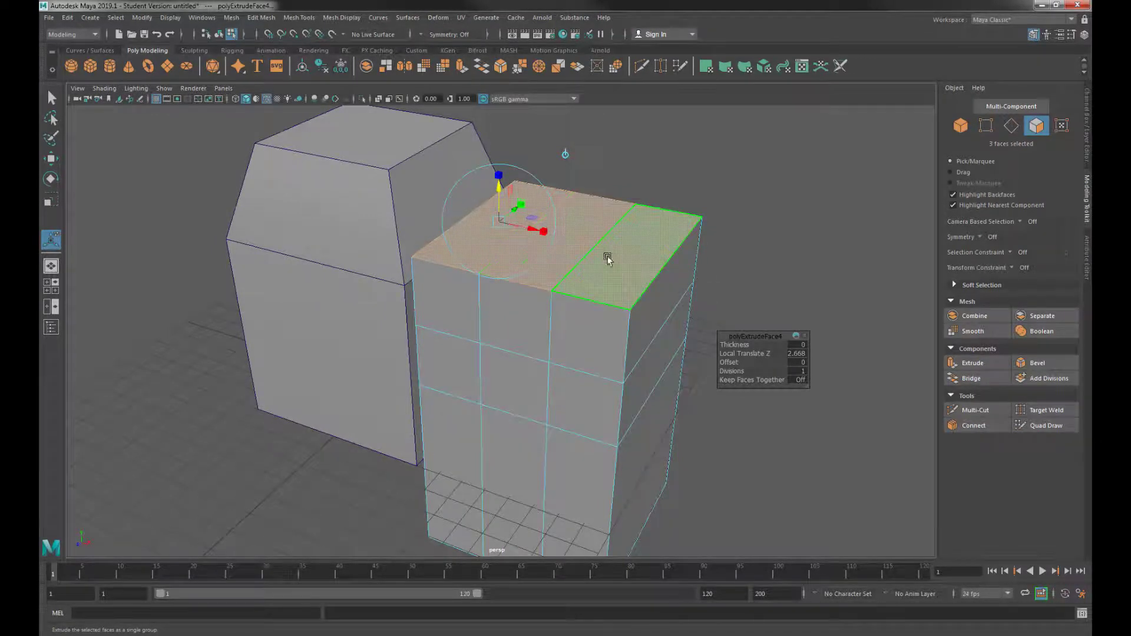
Step: Slide the outer extruded strip along X to about 10.55 and the middle strip's top face to about 8.84
key("w")
left_click(657, 259)
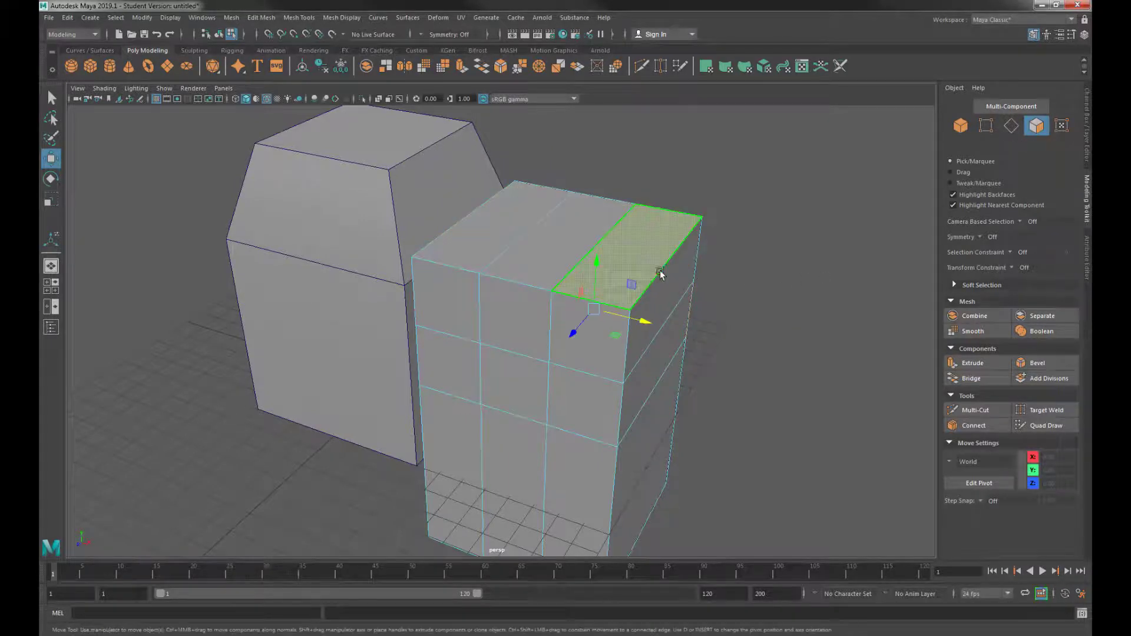
left_click_drag(649, 322, 678, 329, "shift")
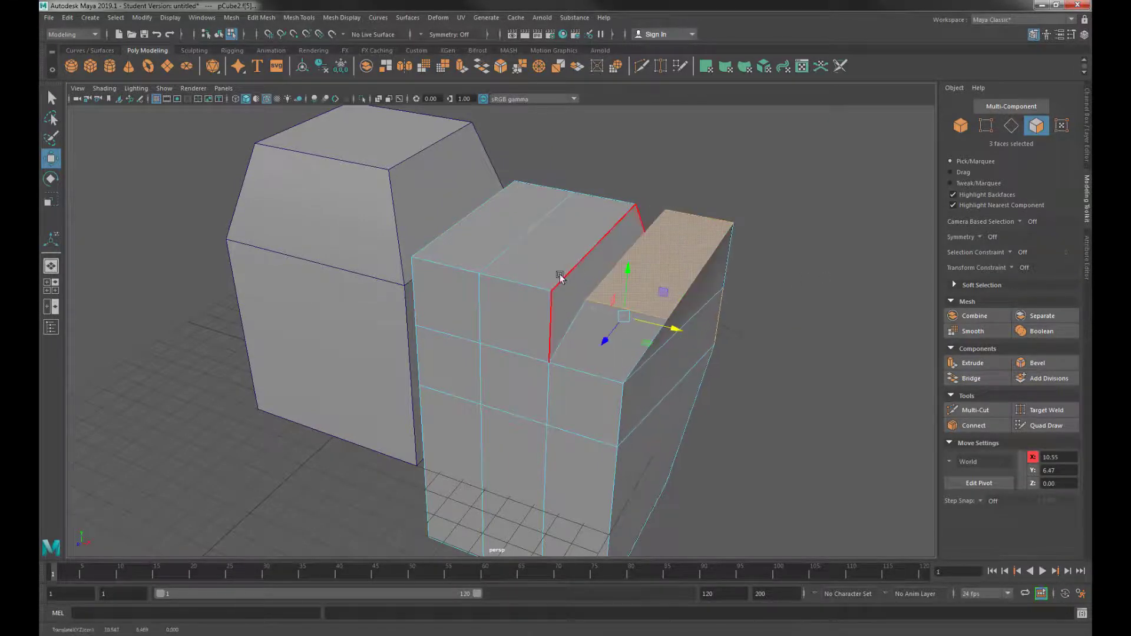
left_click(559, 277)
left_click_drag(605, 246, 626, 250)
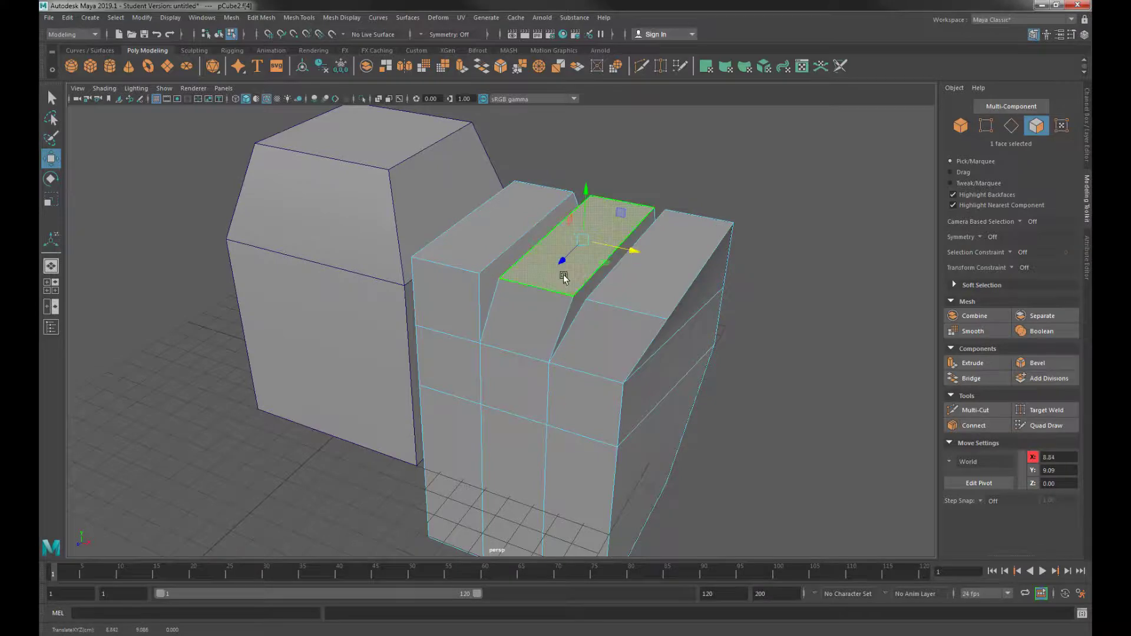
left_click_drag(563, 273, 585, 269, "alt")
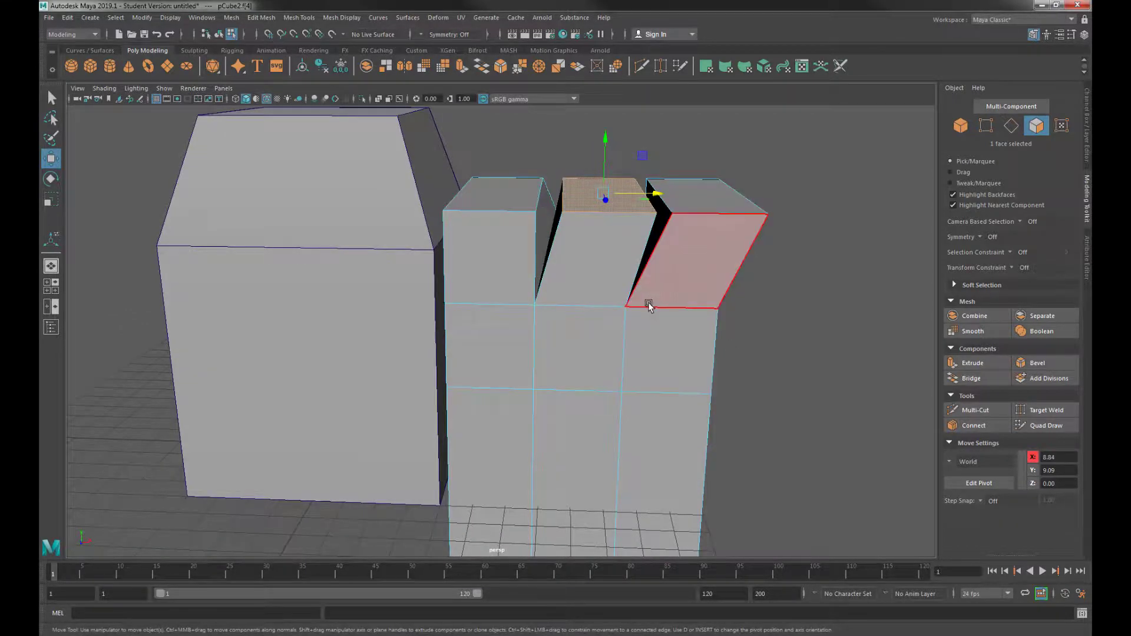
Step: Switch to object selection and delete the subdivided second cube
left_click_drag(648, 303, 606, 305, "alt")
left_click_drag(692, 269, 569, 312, "alt")
right_click_drag(625, 311, 626, 311)
key("Delete")
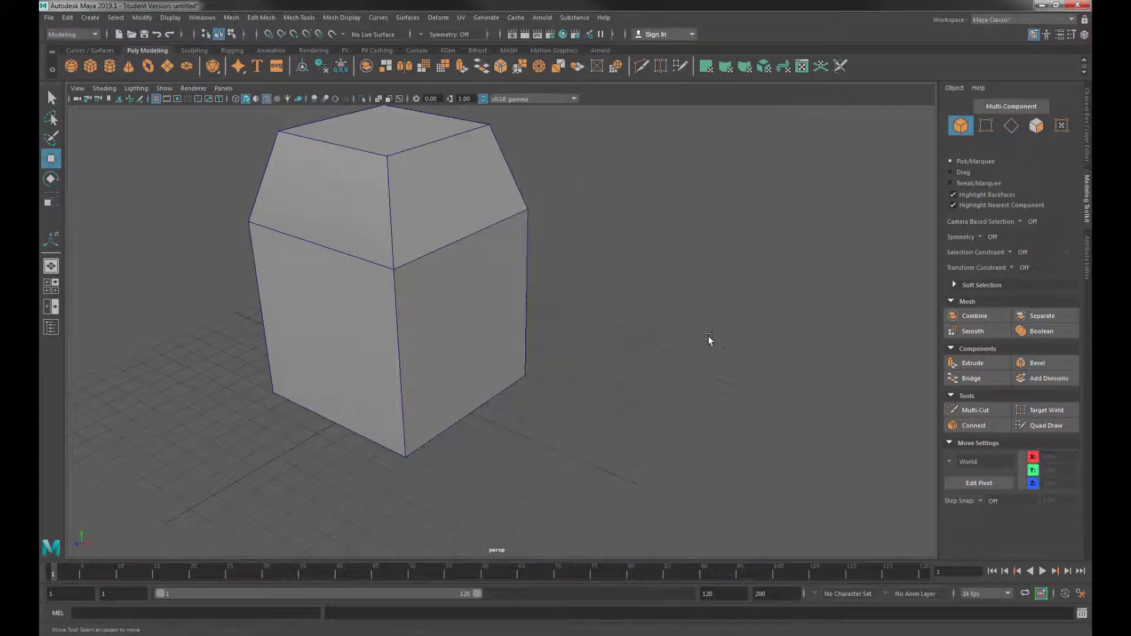
left_click_drag(709, 338, 560, 353, "alt")
left_click(560, 354)
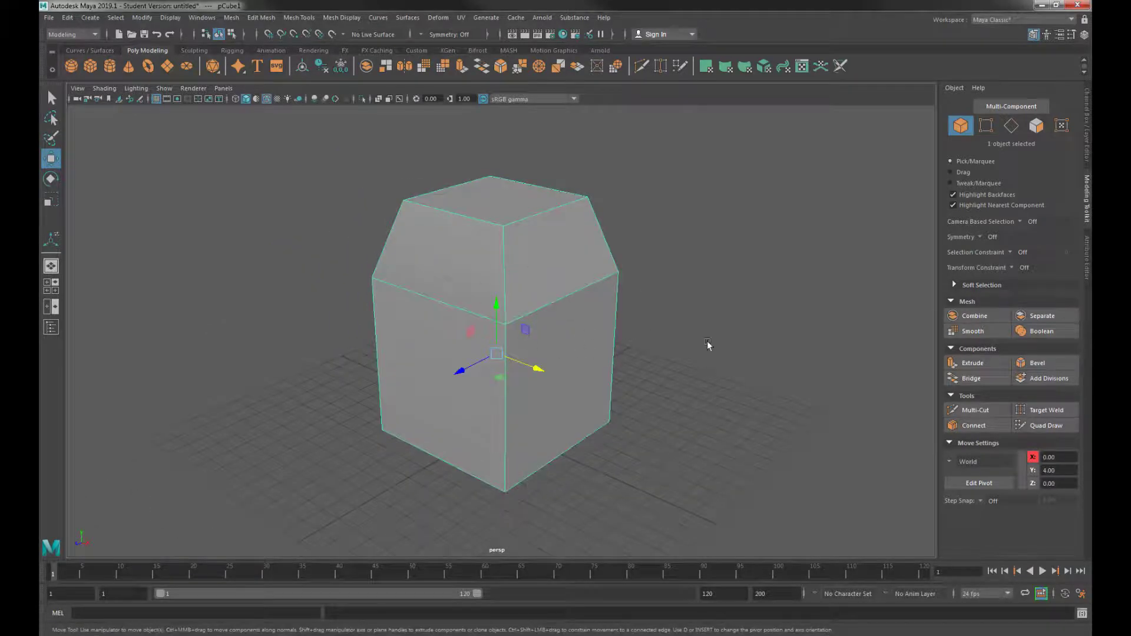
left_click(972, 363)
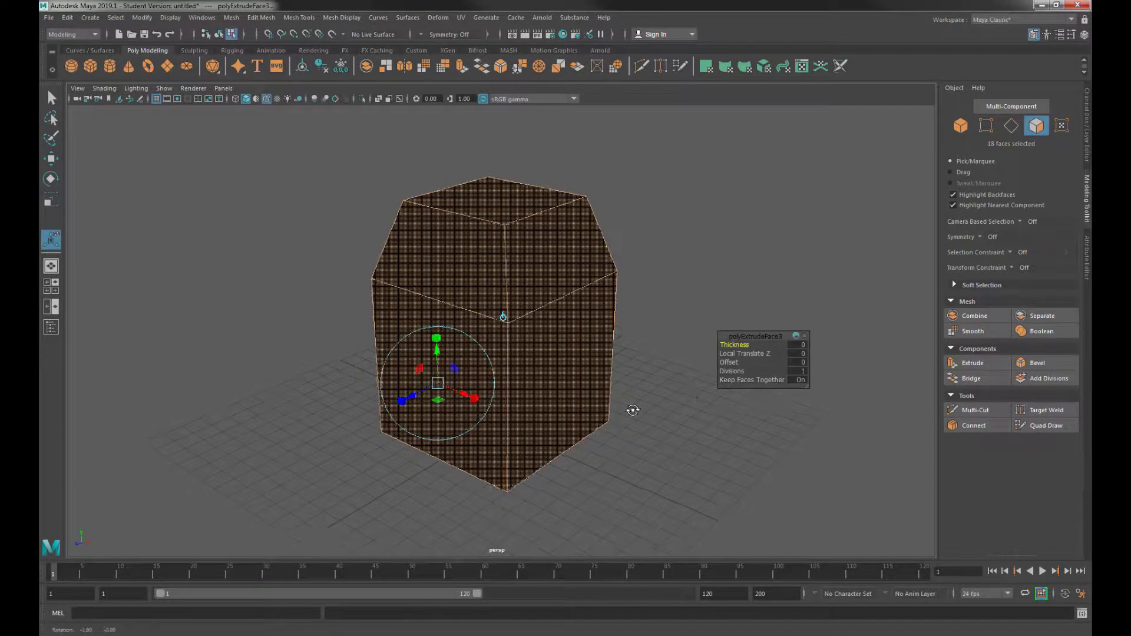
left_click_drag(632, 410, 651, 381, "alt")
left_click(563, 395)
key("ctrl+z")
key("ctrl+z")
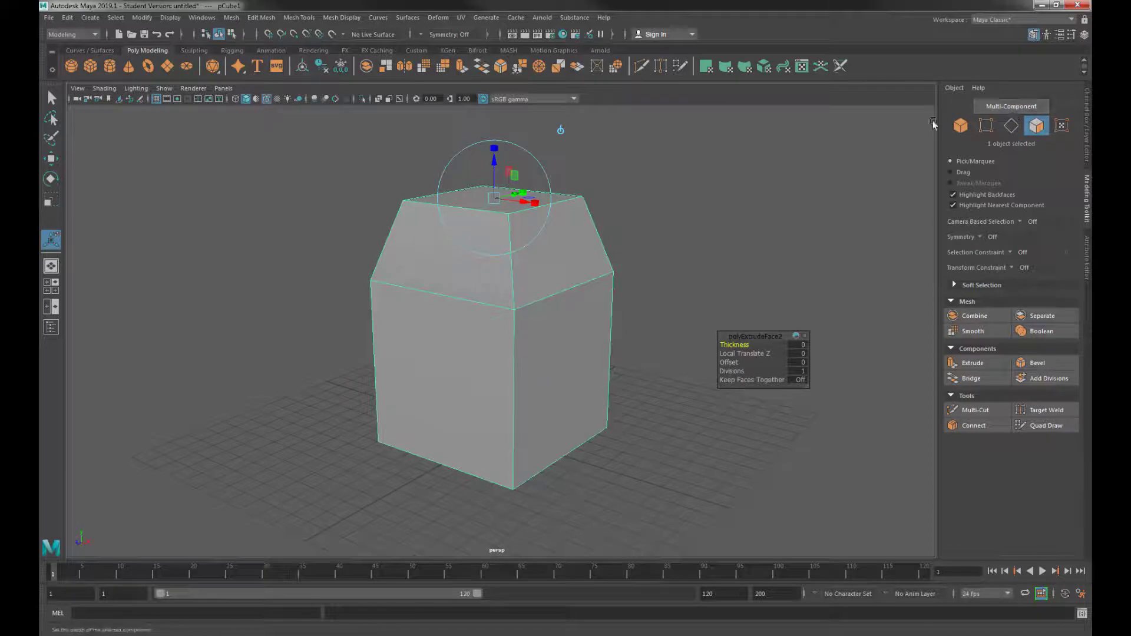
Step: Switch to multi-component selection and start extruding the single lower side face on the cube's positive X side
left_click(1011, 108)
left_click(609, 367)
mouse_move(609, 368)
left_mouse_down("alt")
mouse_move(596, 356)
mouse_move(621, 324)
mouse_move(623, 374)
left_mouse_up("alt")
right_click_drag(623, 373, 679, 399, "alt")
left_click_drag(680, 393, 601, 371, "alt")
left_click(969, 363)
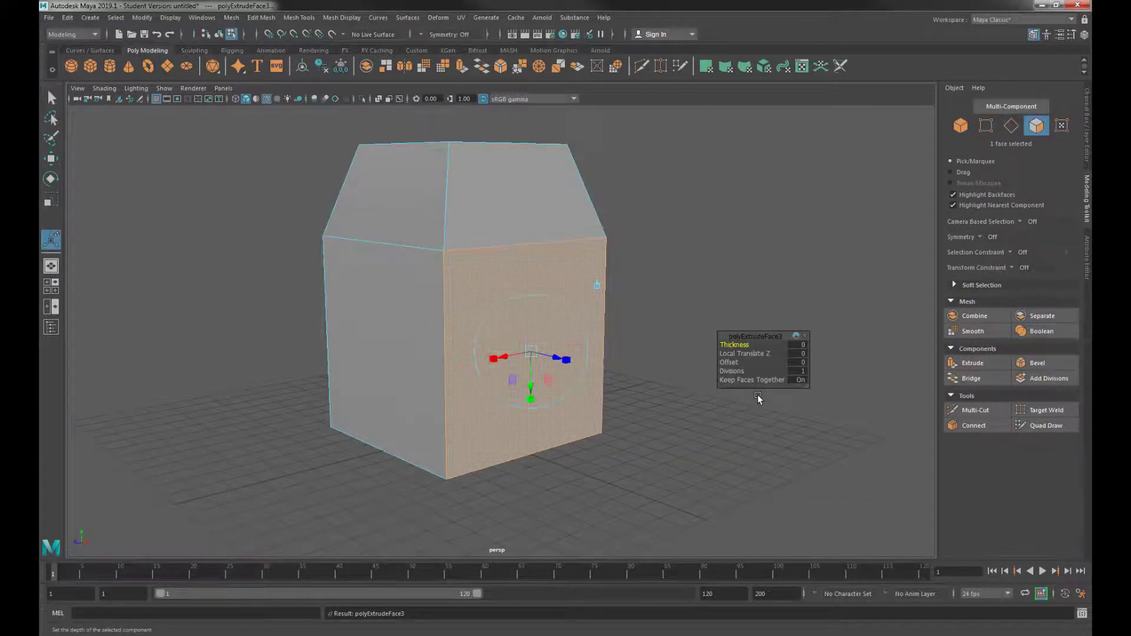
Step: Try the extrusion's Local Translate Z and a Thickness of 2.8, resetting each value to 0
left_click_drag(733, 353, 804, 373)
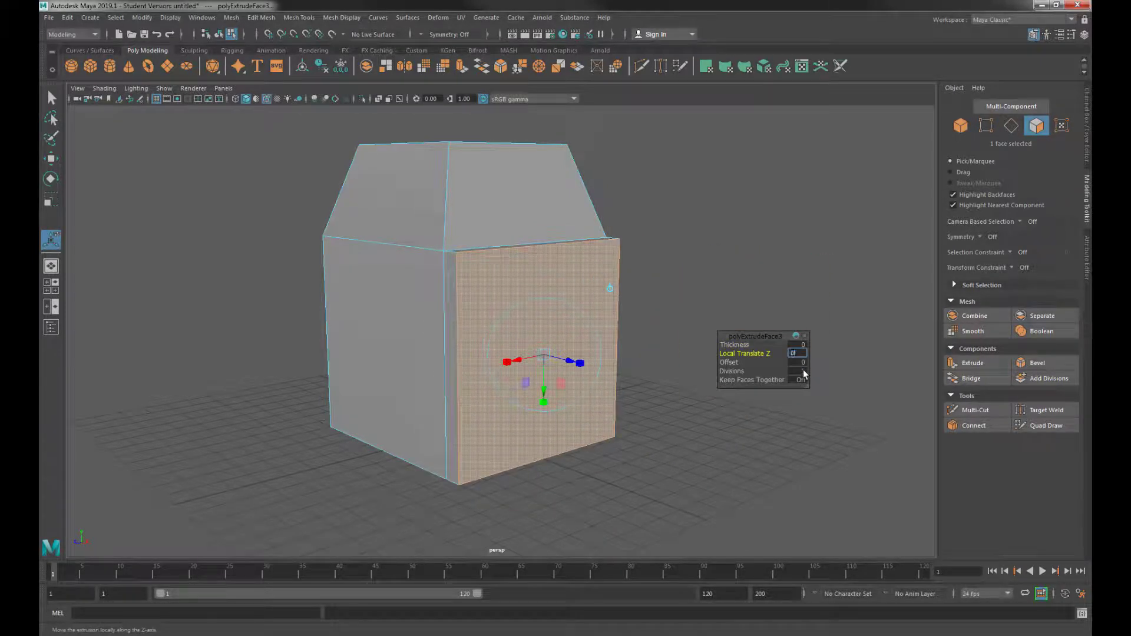
key("Return")
left_click_drag(737, 345, 754, 347)
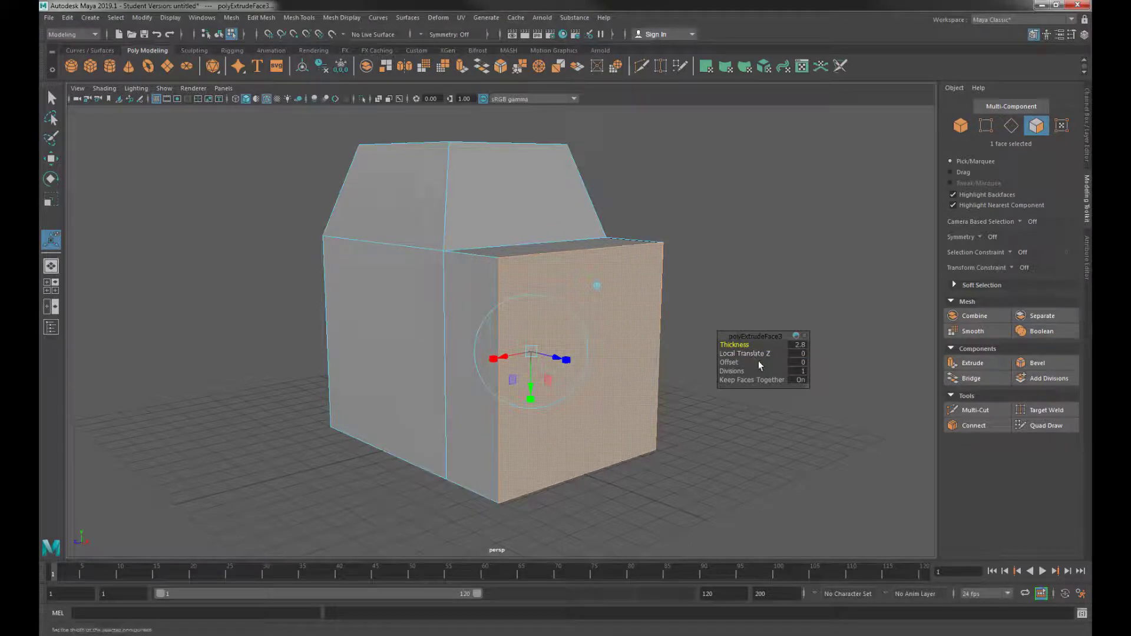
left_click(800, 346)
type("0")
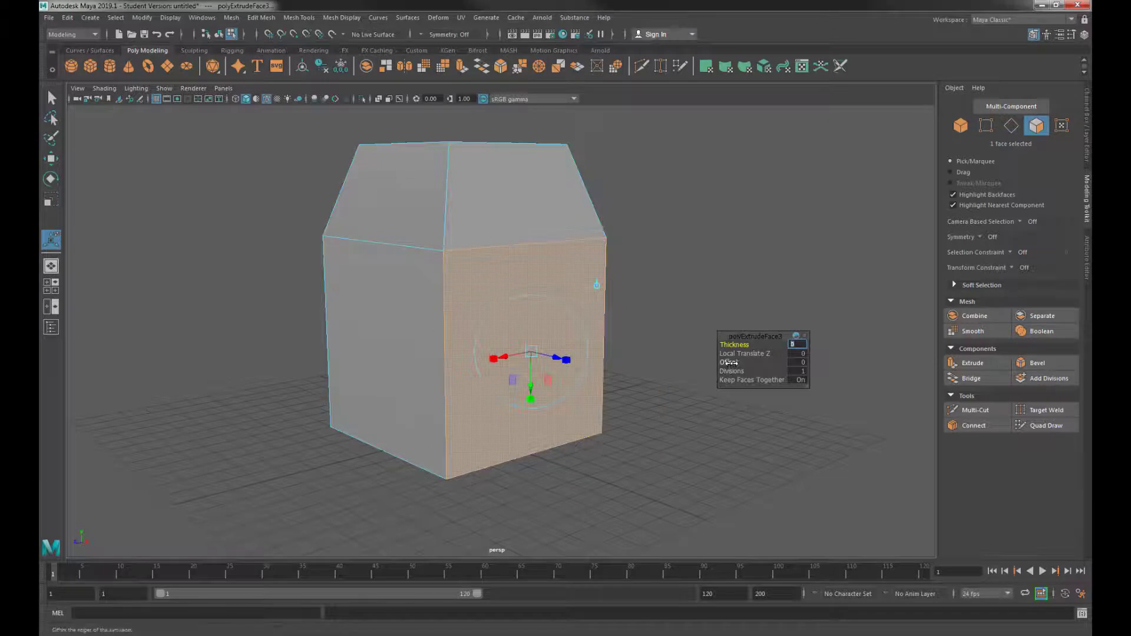
Step: Inset the extruded side face with an Offset of 2.2
left_click_drag(729, 362, 744, 364)
left_click_drag(566, 364, 596, 383, "alt")
middle_click_drag(595, 383, 546, 379, "alt")
scroll(536, 380, "up", 2)
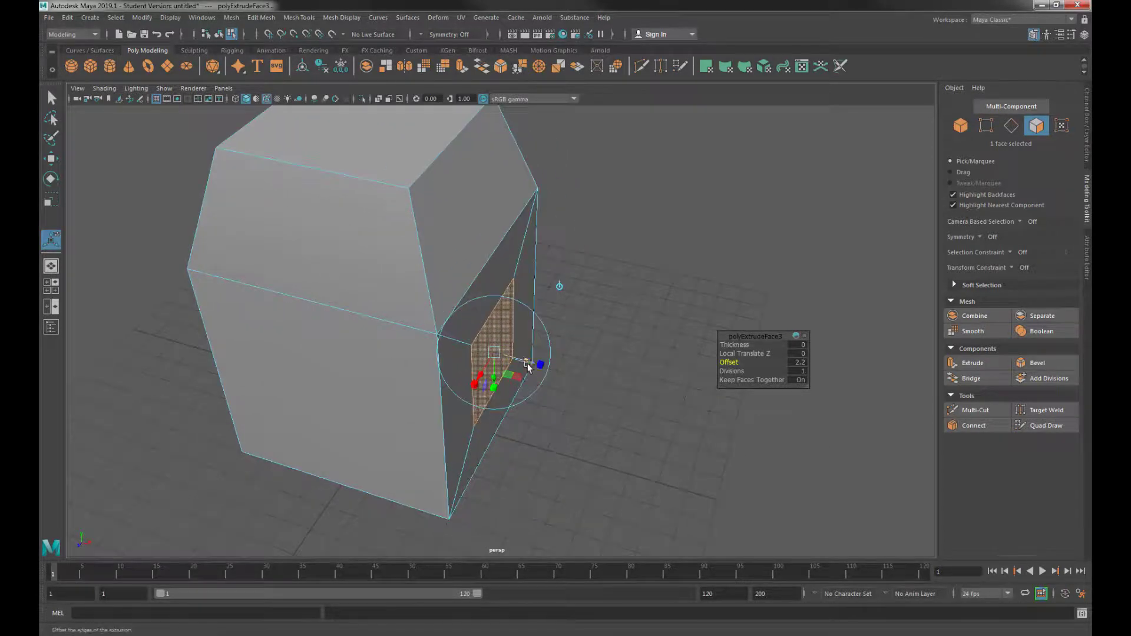
left_click_drag(528, 365, 574, 359)
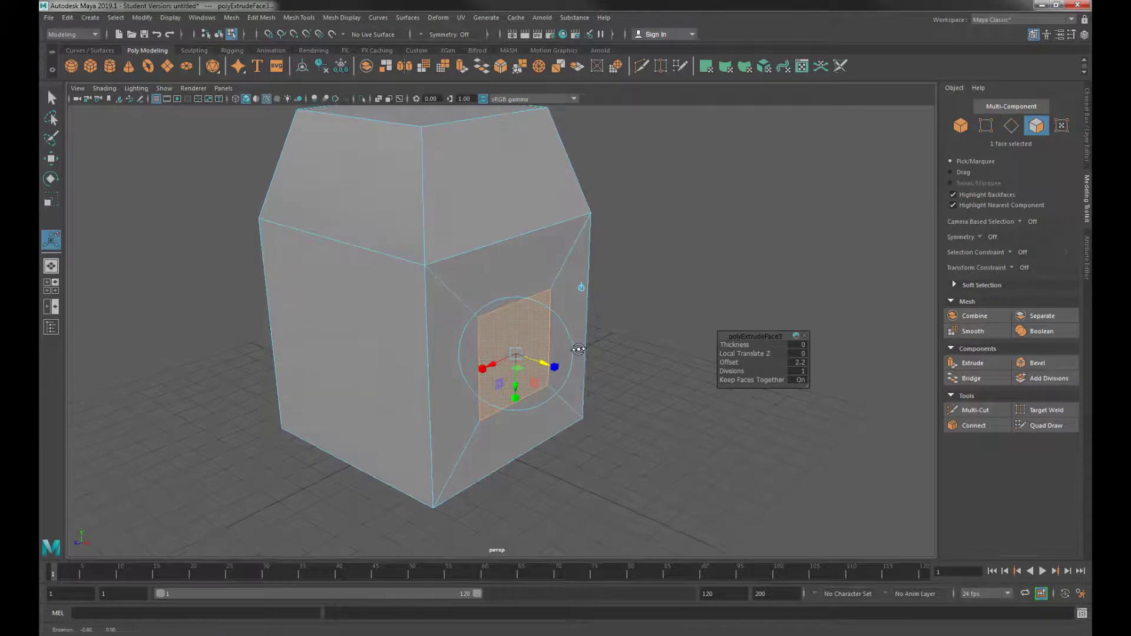
Step: Repeat the Extrude on the inset face and pull it outward to a Local Translate Z of about 3.125
key("g")
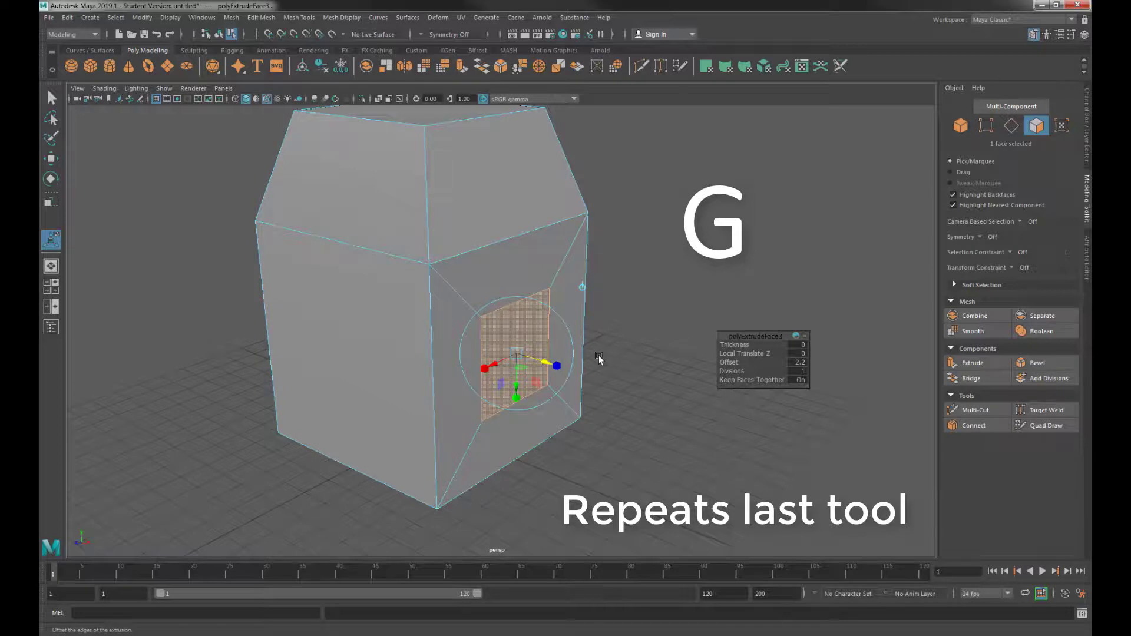
key("g")
left_click_drag(606, 352, 536, 312, "alt")
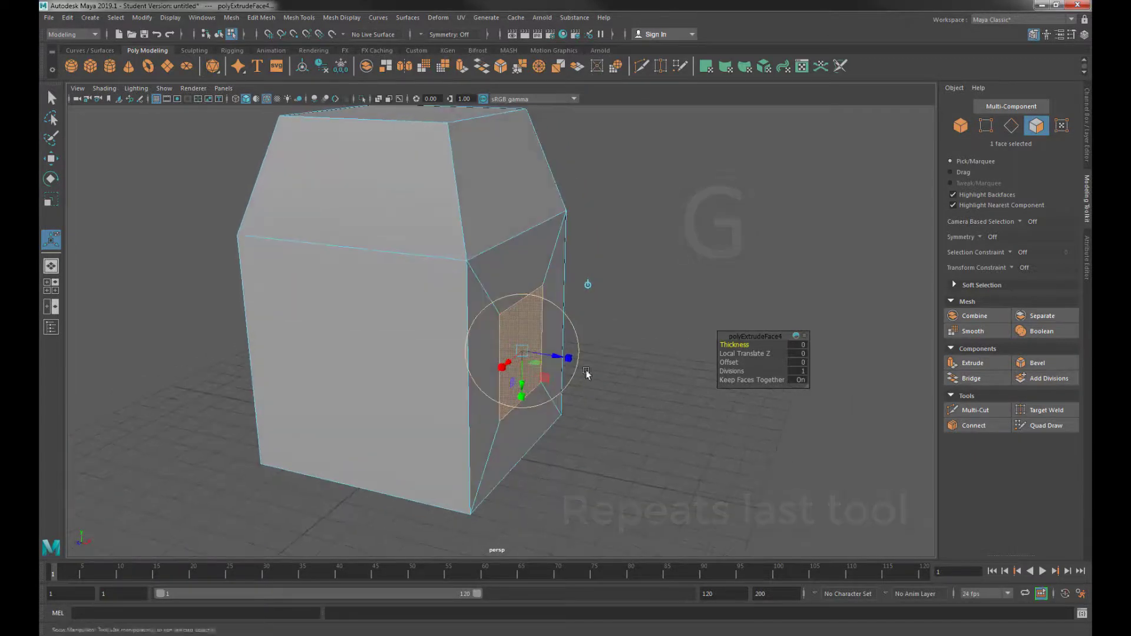
left_click_drag(554, 357, 654, 379)
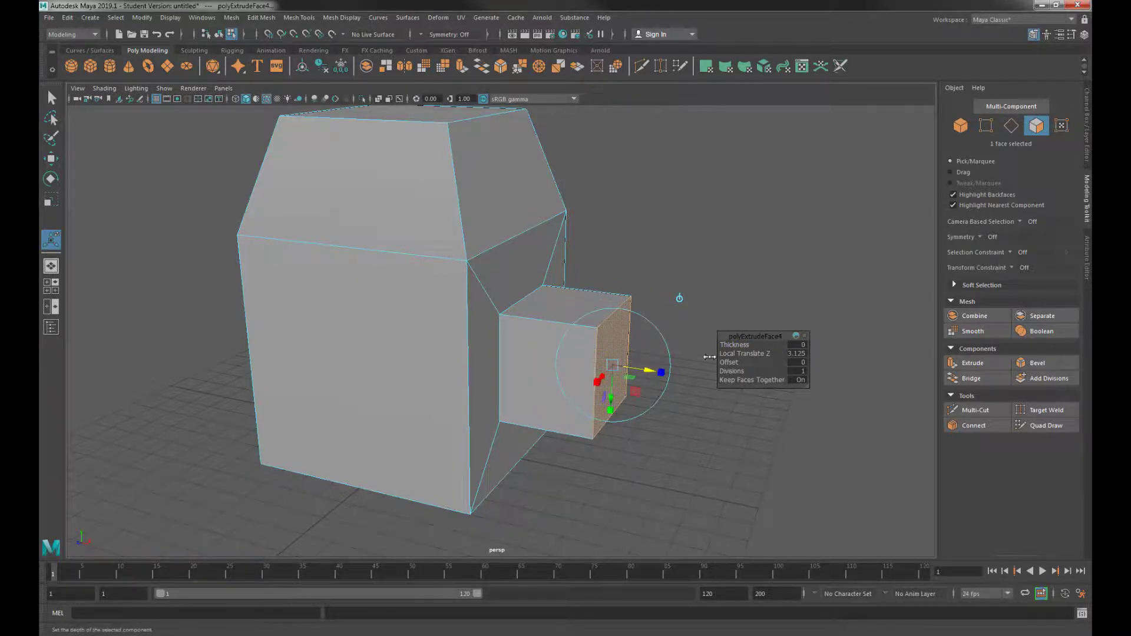
Step: Extrude the block's end face in place and scale it down into a smaller inset face
left_click_drag(709, 357, 475, 373, "alt")
key("ctrl+e")
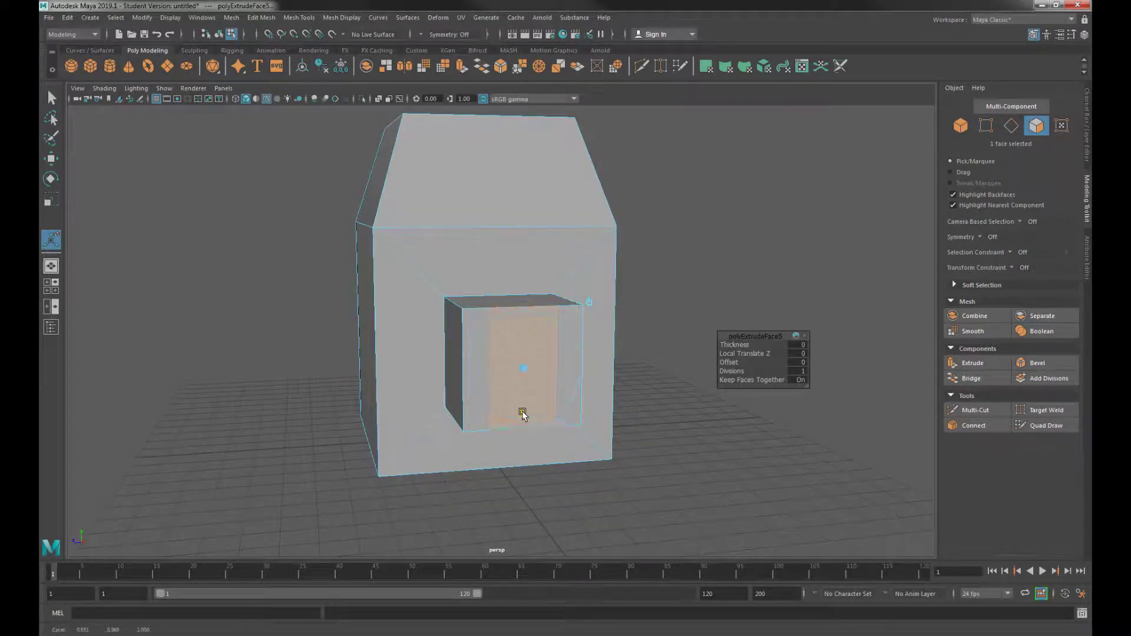
left_click_drag(521, 407, 722, 371, "alt")
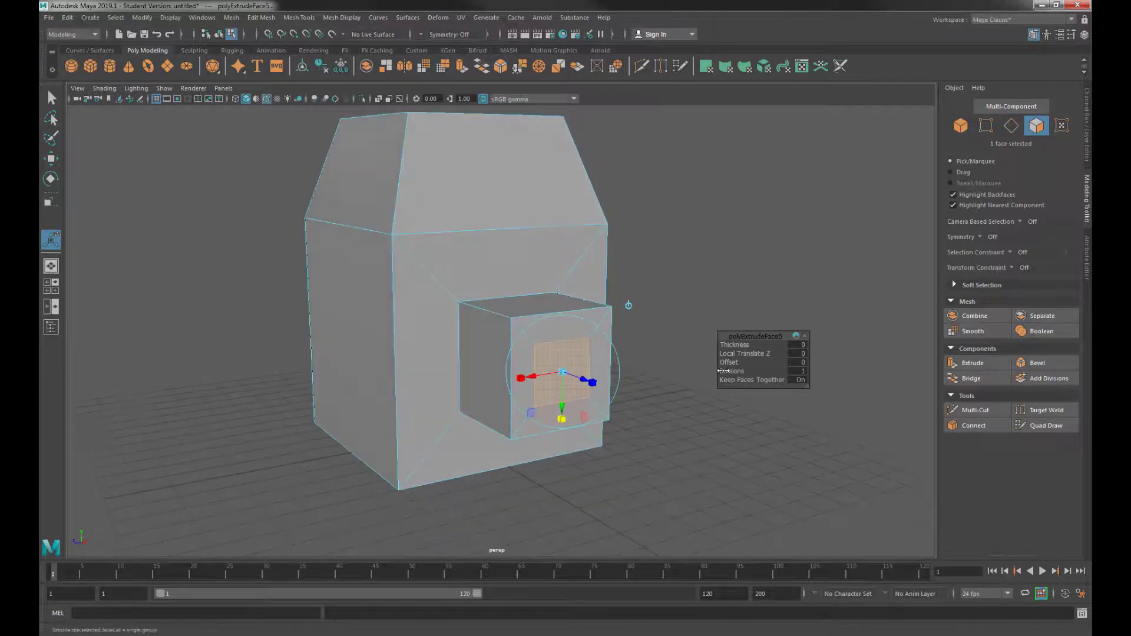
left_click_drag(626, 391, 648, 422, "alt")
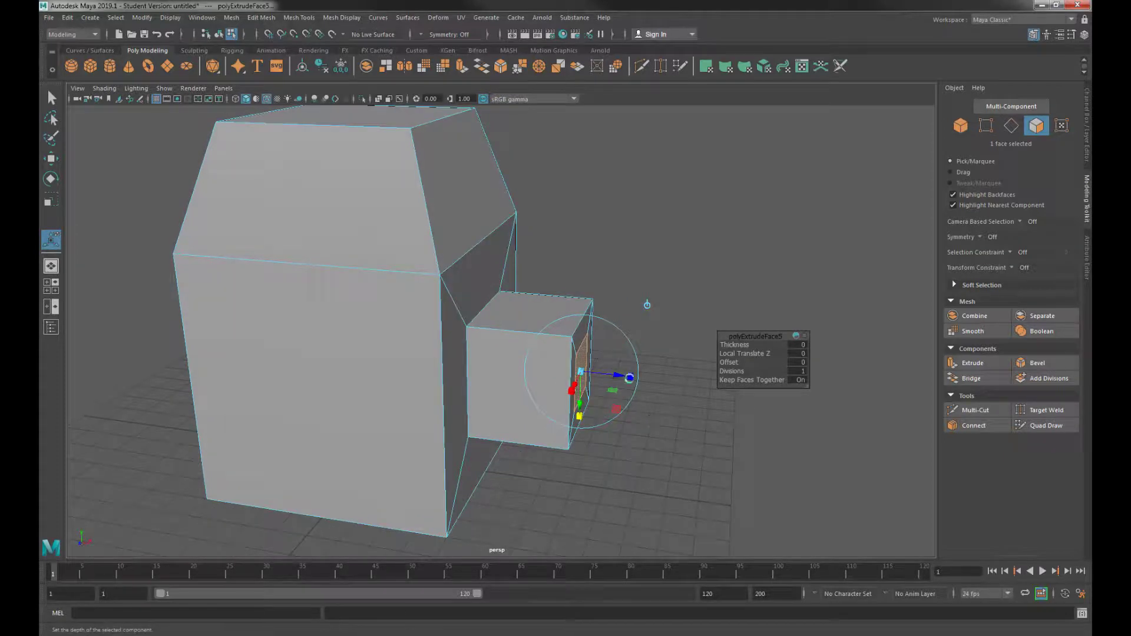
Step: Extrude the small inset face outward with a Local Translate Z of about 2.338 and 3 divisions
key("ctrl+e")
left_click_drag(630, 378, 581, 458)
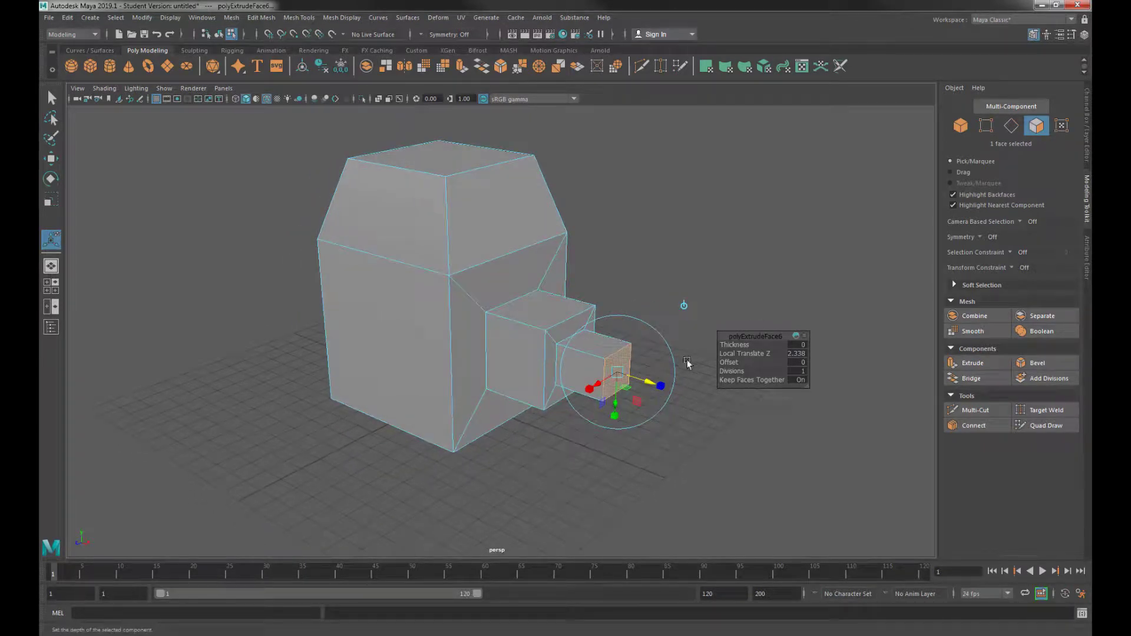
scroll(693, 369, "up", 2)
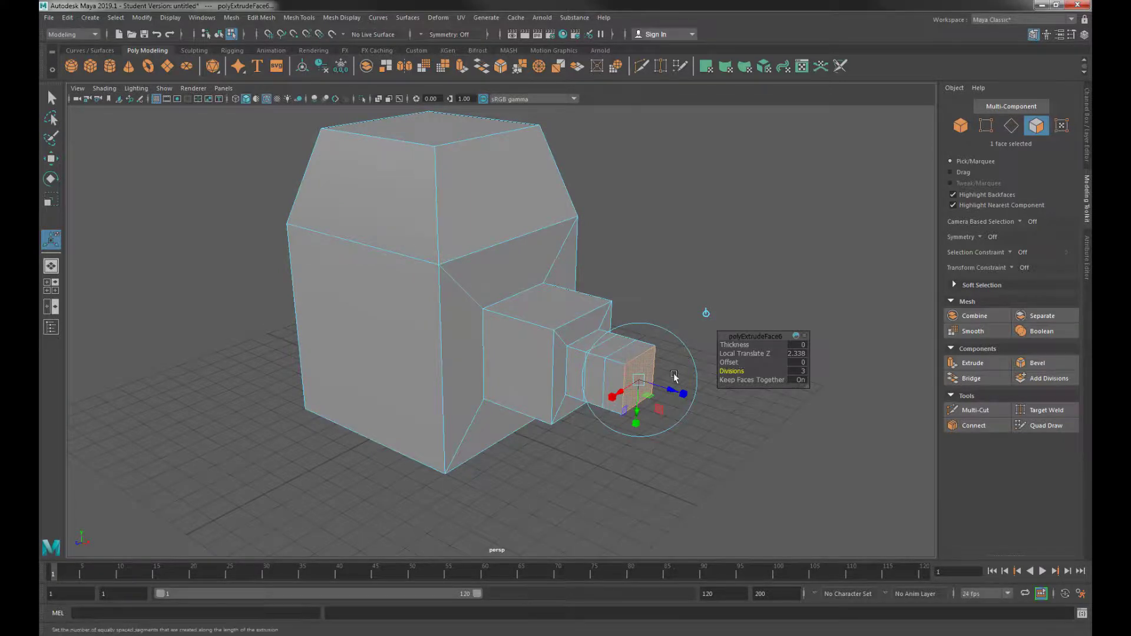
mouse_move(636, 390)
left_mouse_down("alt")
mouse_move(607, 387)
mouse_move(644, 382)
left_mouse_up("alt")
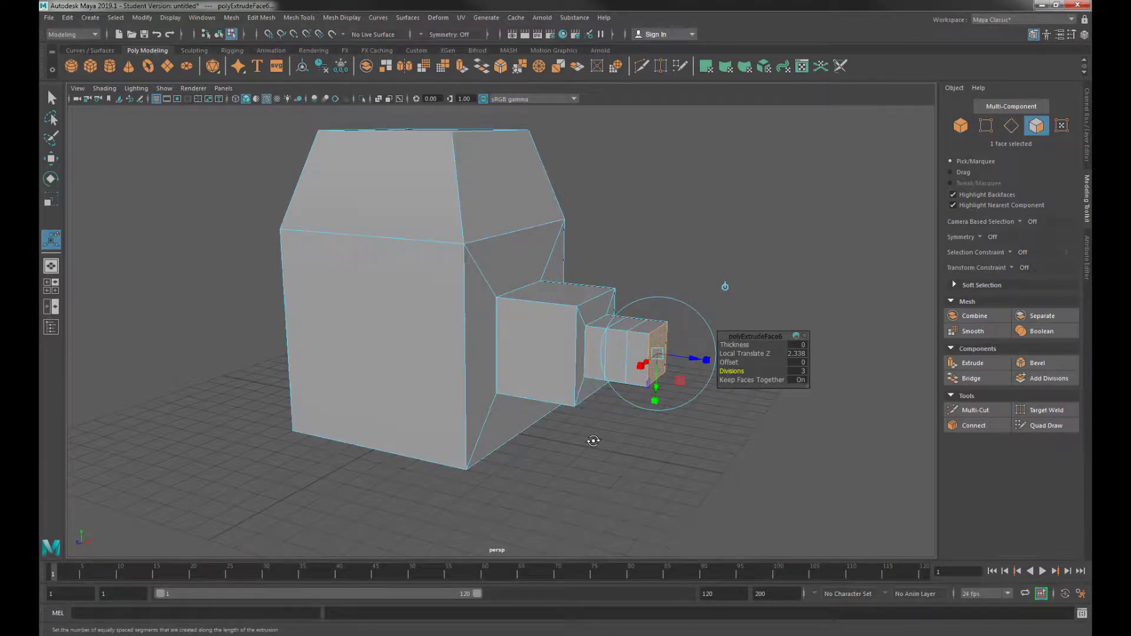
mouse_move(593, 441)
left_mouse_down("alt")
mouse_move(465, 452)
mouse_move(605, 446)
left_mouse_up("alt")
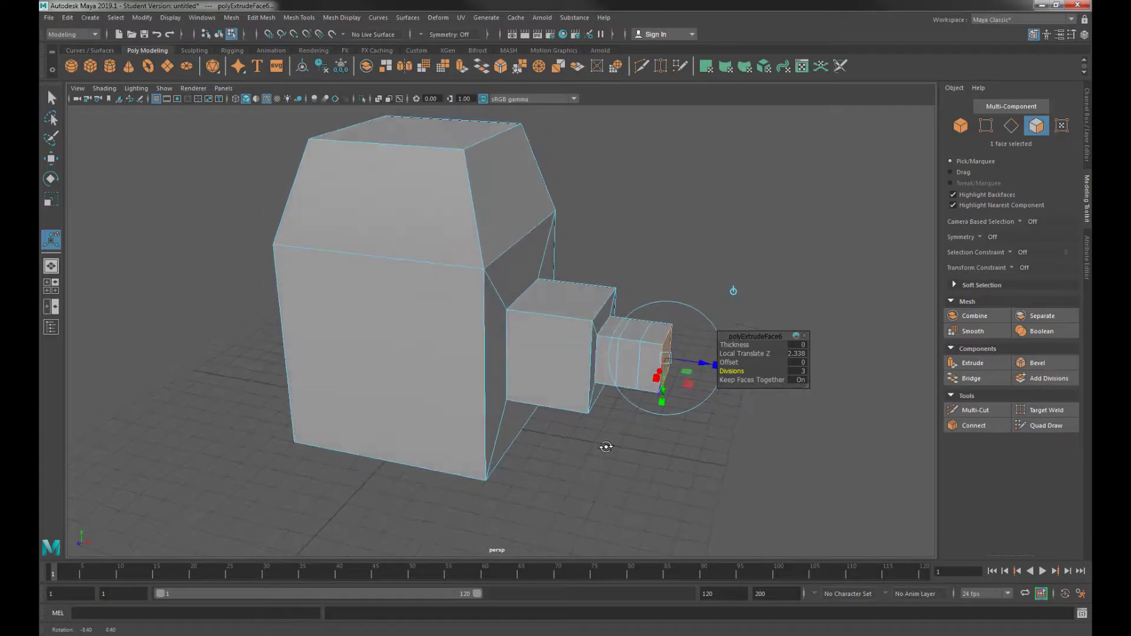
left_click_drag(603, 390, 590, 331, "alt")
middle_click_drag(591, 331, 620, 353, "alt")
scroll(617, 355, "down", 2)
scroll(604, 379, "up", 1)
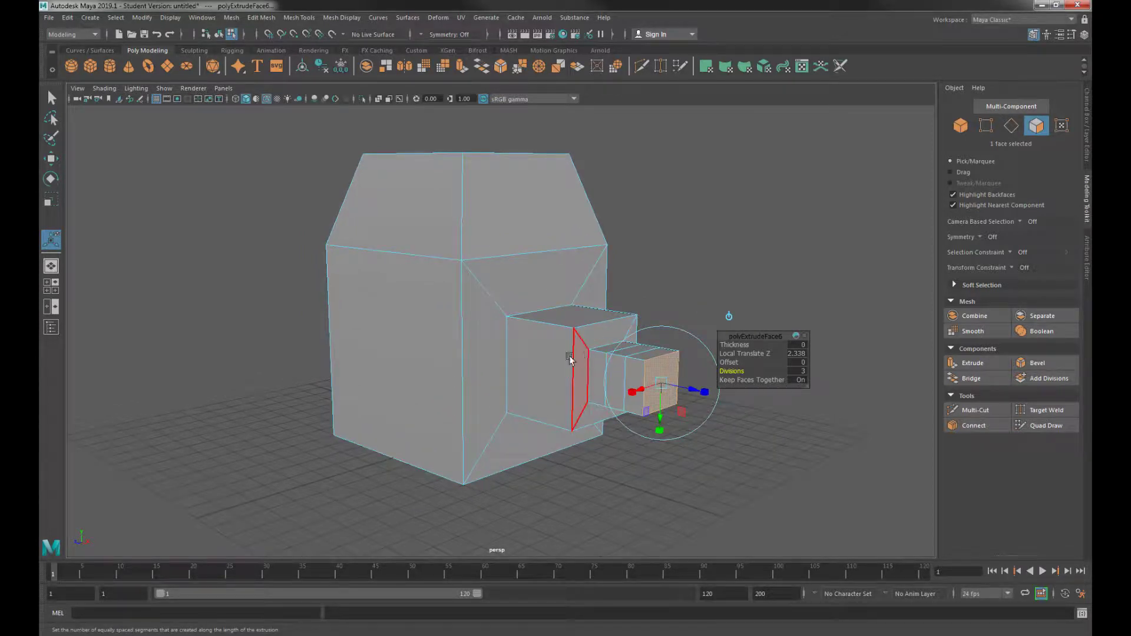
Step: Select the body's lower face on the positive Z side and extrude it outward along Z with the Move tool
left_click_drag(479, 357, 632, 476, "alt")
key("w")
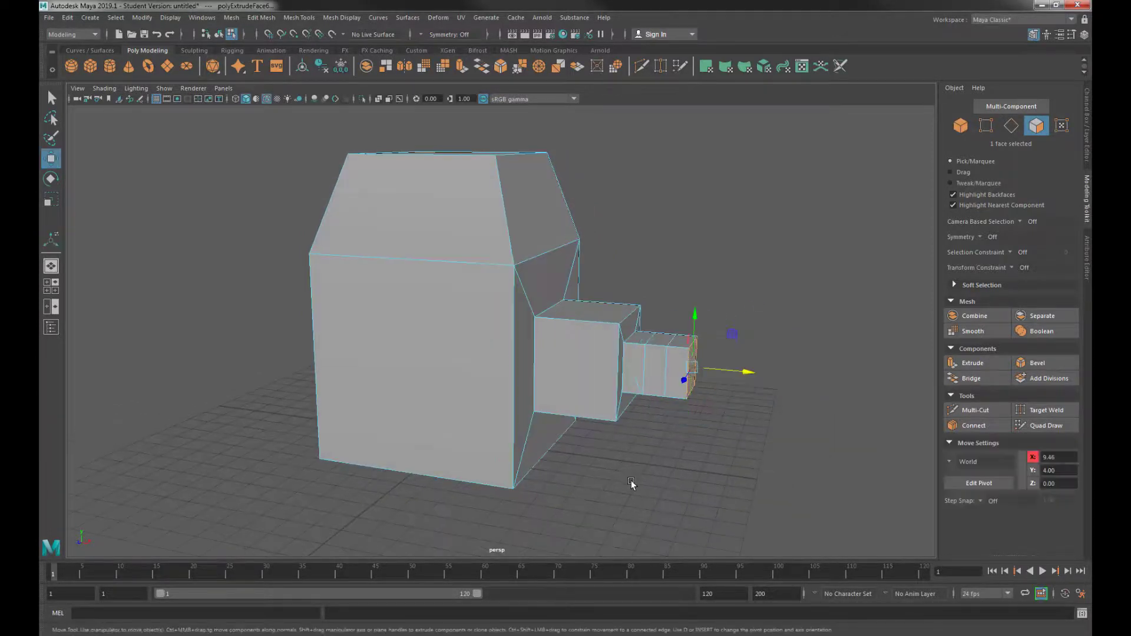
left_click_drag(553, 430, 669, 416, "alt")
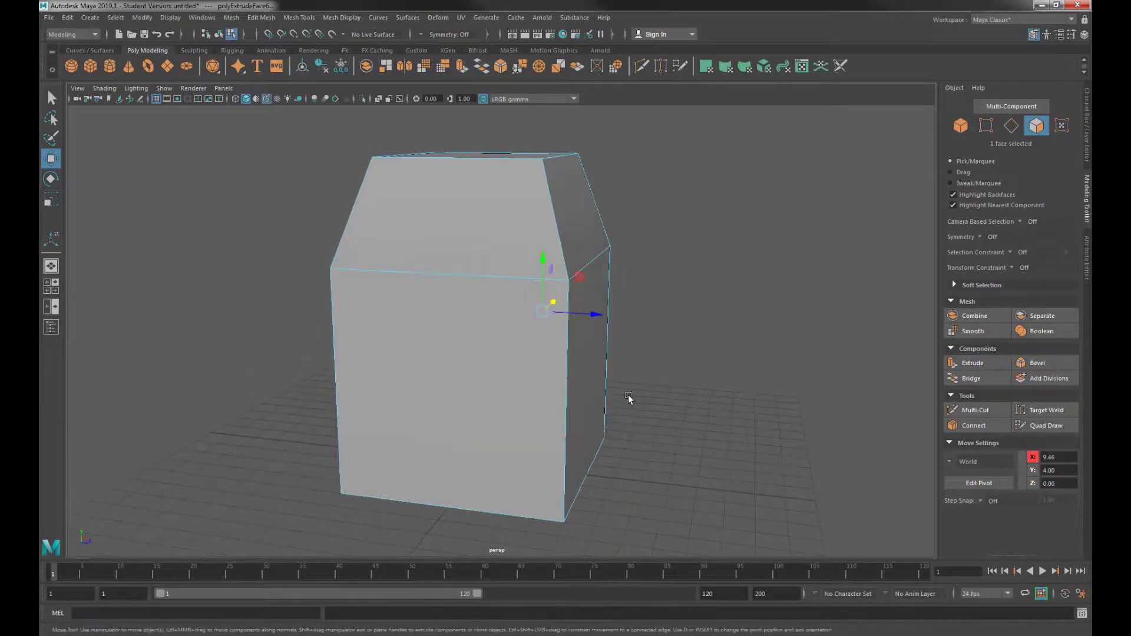
left_click(588, 384)
left_click_drag(740, 383, 666, 417, "alt")
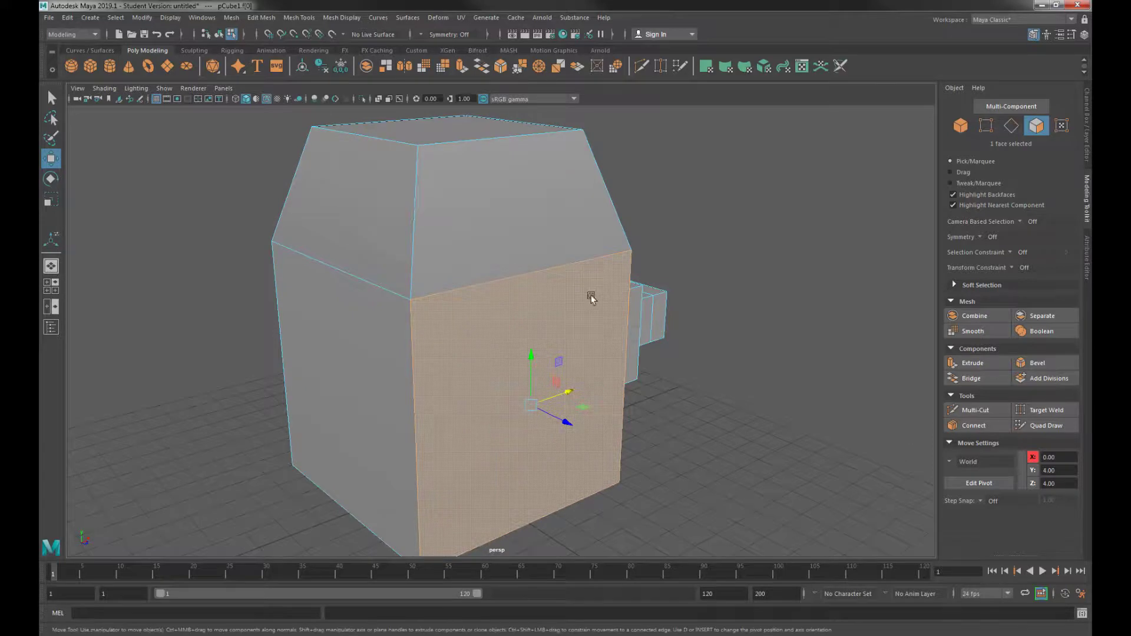
scroll(560, 368, "down", 2)
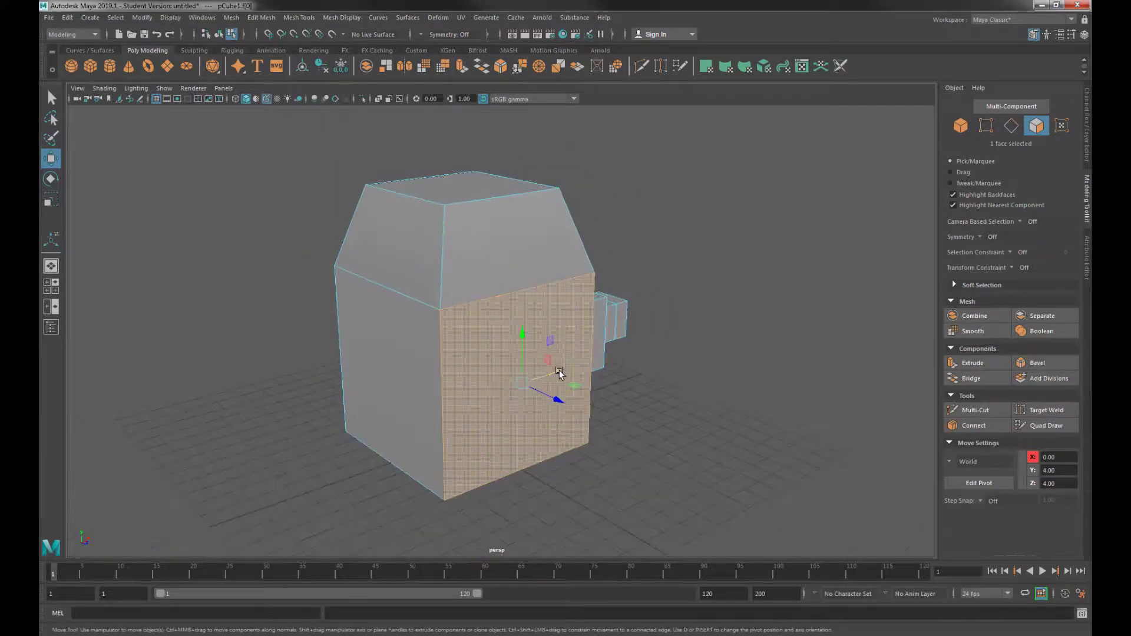
left_click_drag(558, 372, 570, 376, "alt")
scroll(571, 376, "up", 2)
middle_click_drag(695, 380, 689, 346, "alt")
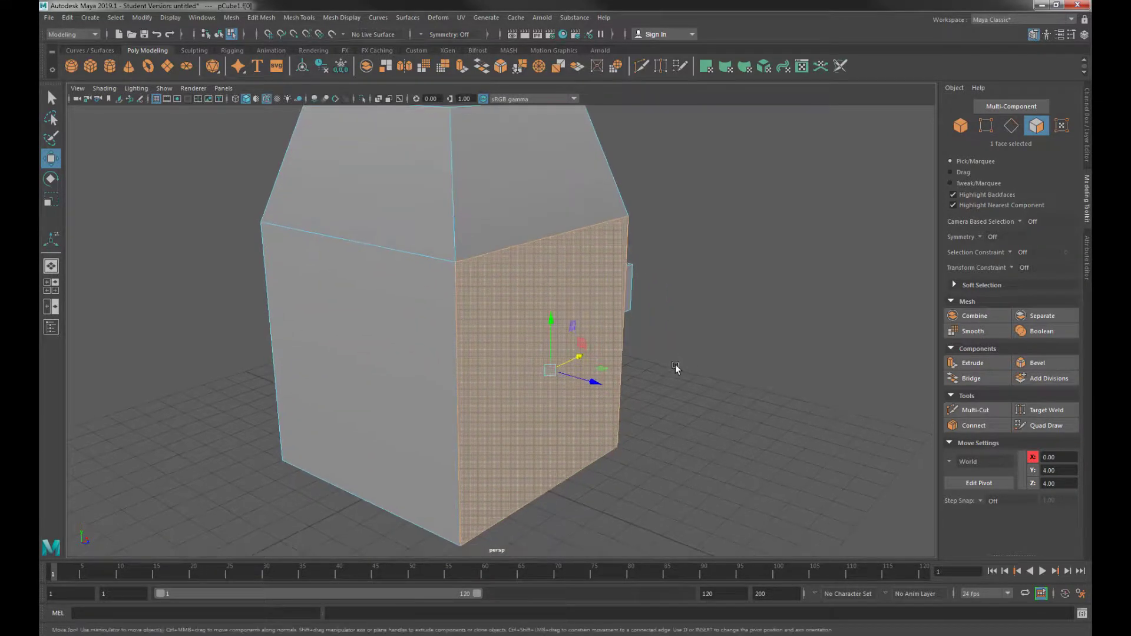
left_click_drag(627, 384, 626, 380, "alt")
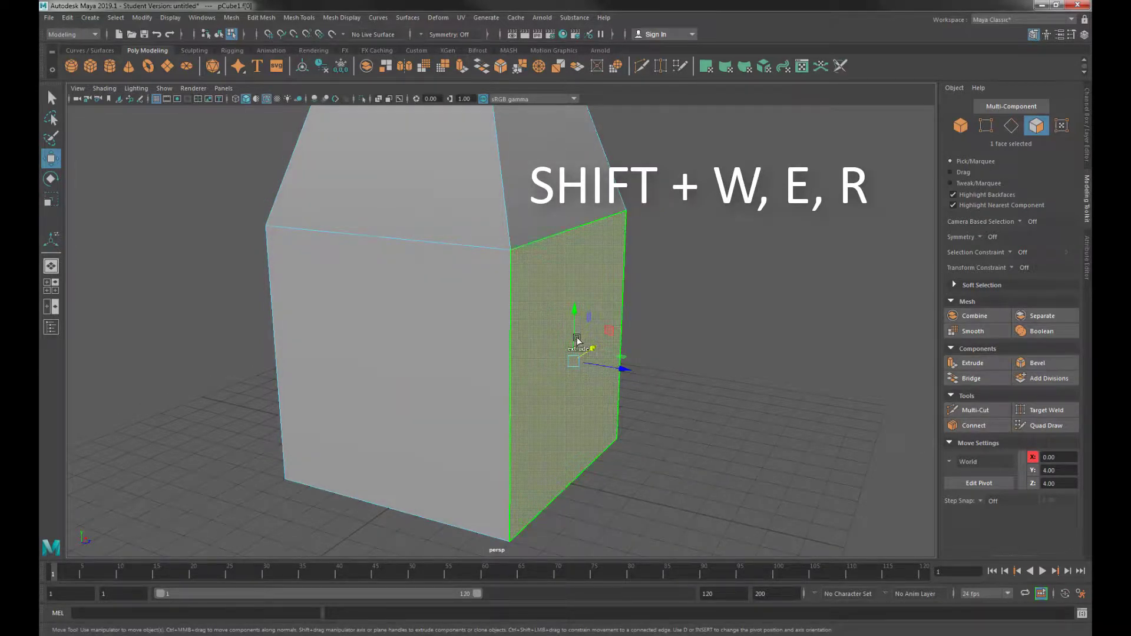
left_click_drag(619, 372, 808, 389, "shift")
Step: Select the body's lower face opposite the stepped blocks and extrude it inward by scaling it uniformly
scroll(671, 387, "down", 3)
left_click_drag(670, 389, 627, 396, "alt")
key("r")
left_click(538, 371)
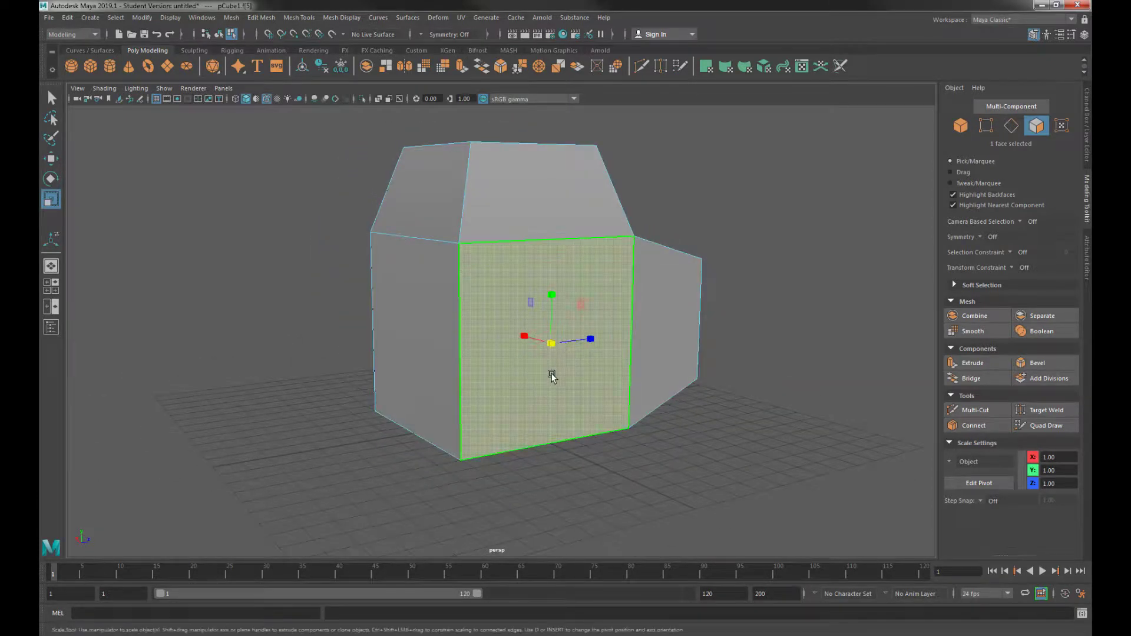
scroll(552, 377, "up", 2)
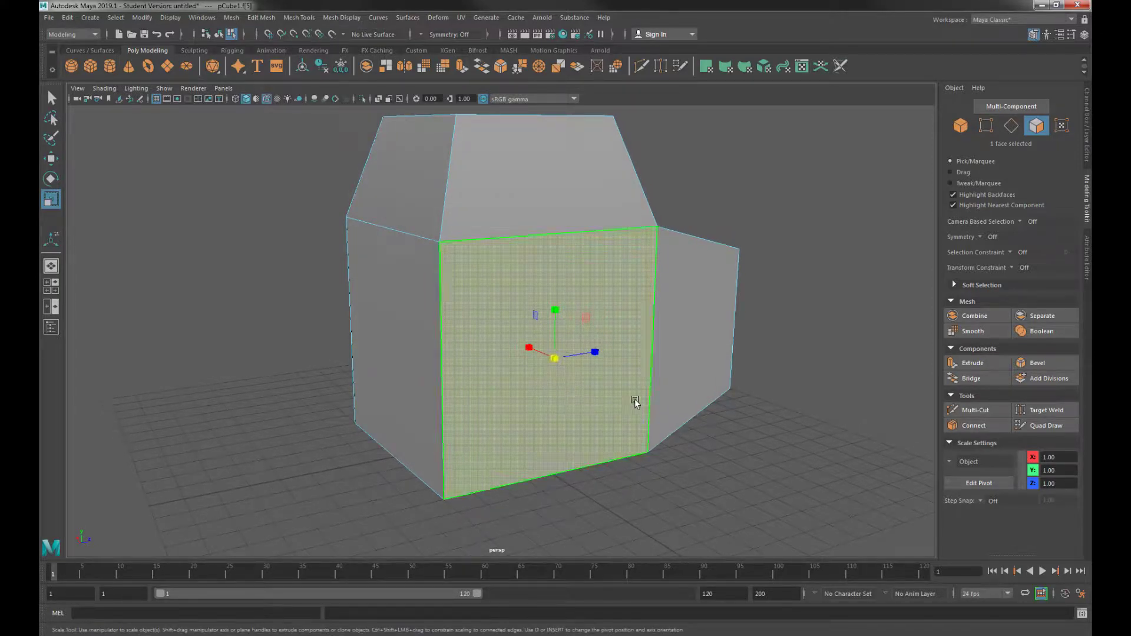
left_click_drag(635, 402, 612, 380, "alt")
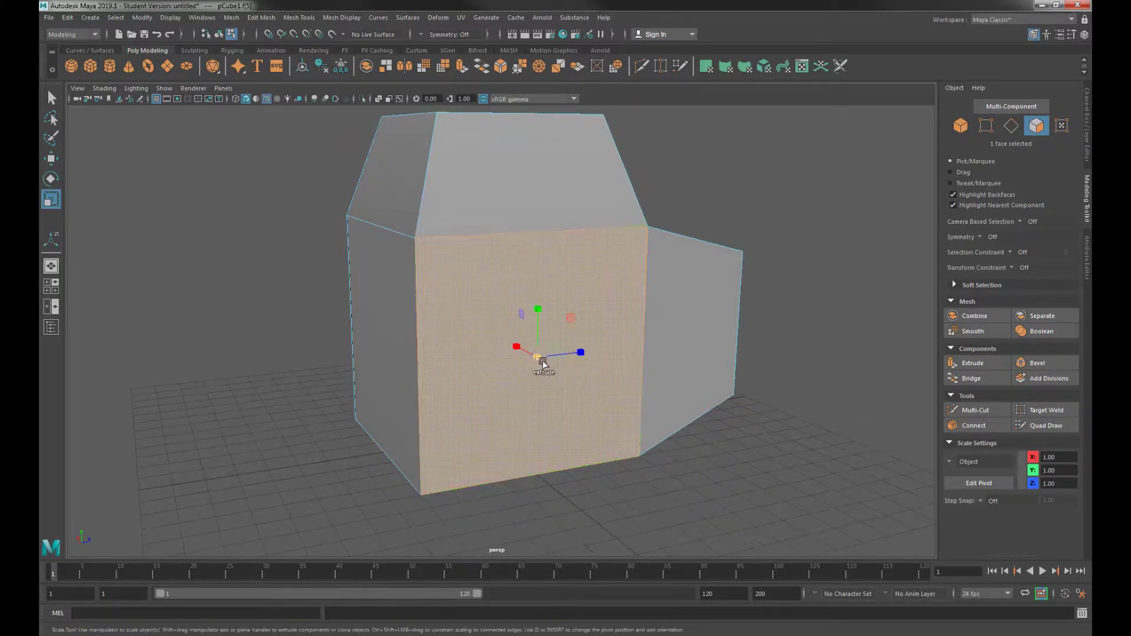
left_click_drag(543, 359, 561, 423, "shift")
Step: Extrude the new inset face outward along X to about -7.29 with the Move tool
mouse_move(574, 328)
left_mouse_down("alt")
mouse_move(586, 323)
mouse_move(575, 331)
left_mouse_up("alt")
key("w")
left_click_drag(580, 393, 438, 341, "alt")
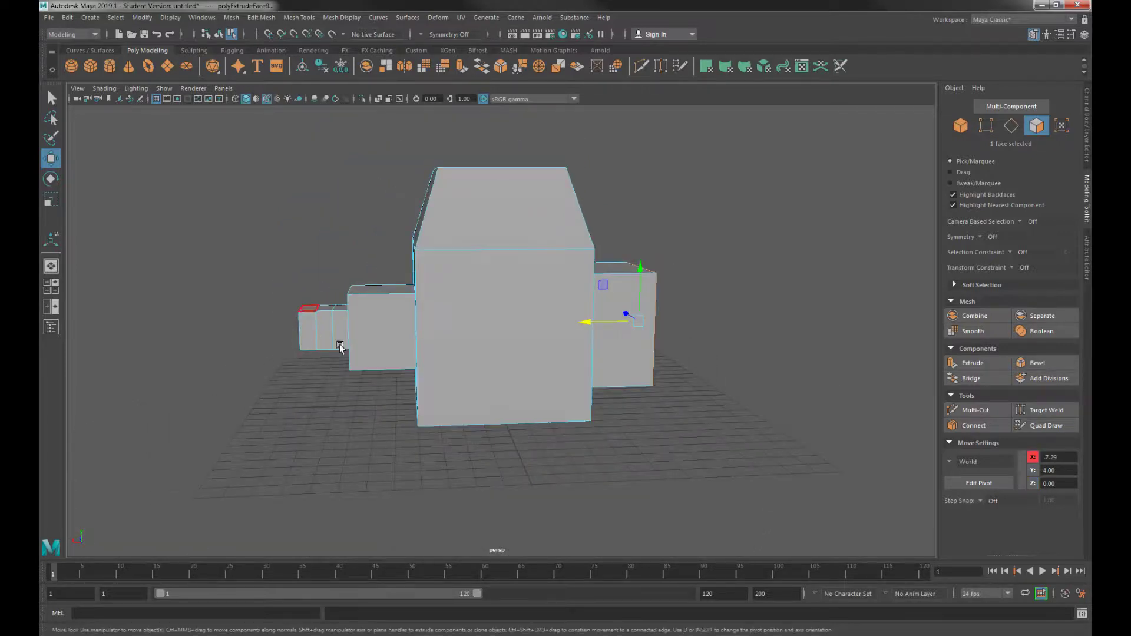
left_click_drag(359, 343, 499, 334, "alt")
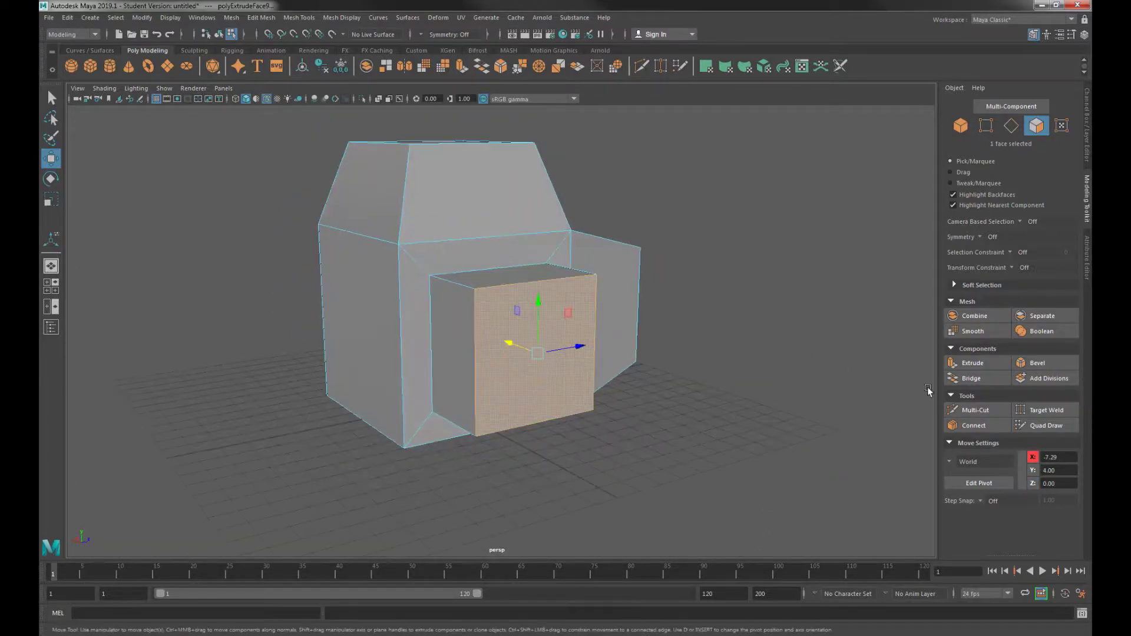
left_click_drag(736, 371, 574, 379, "alt")
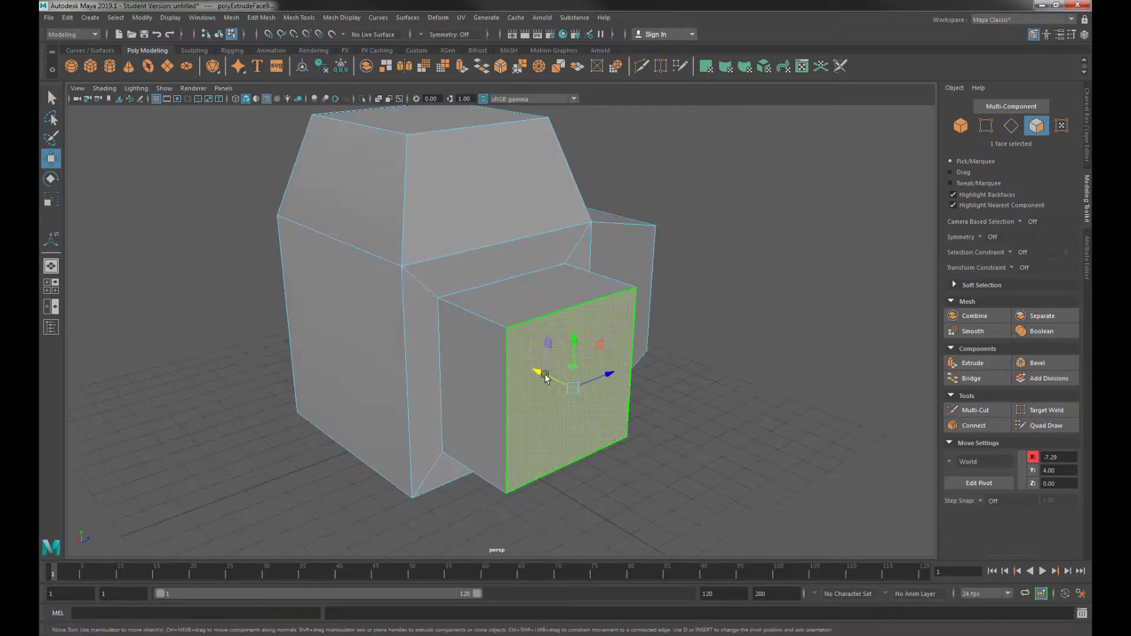
left_click_drag(631, 407, 586, 396, "alt")
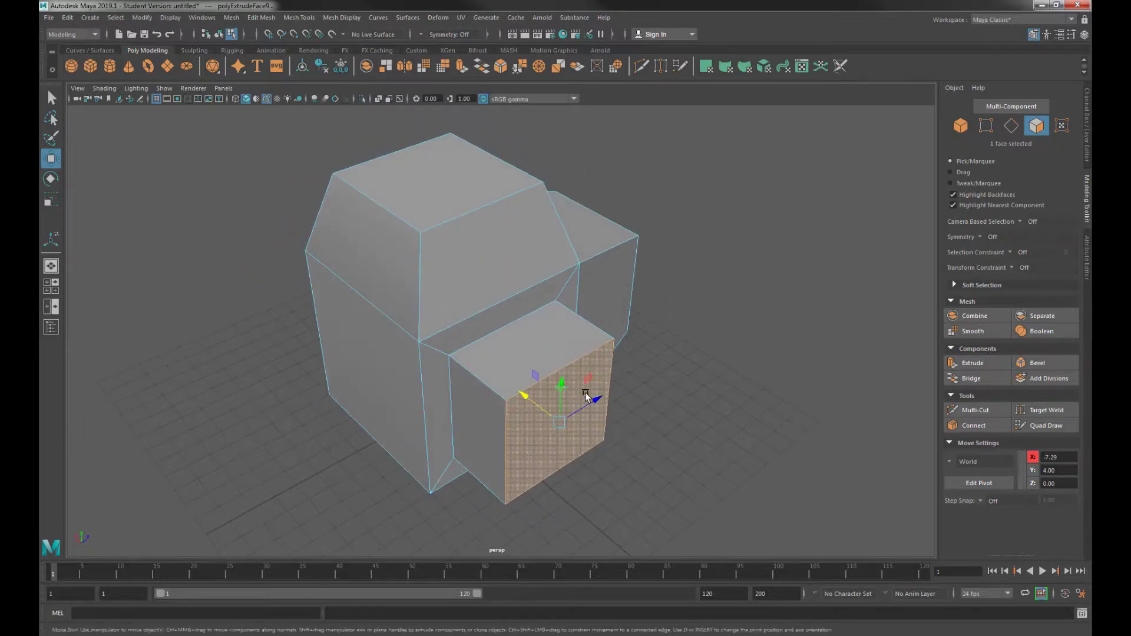
left_click_drag(625, 320, 691, 353, "alt")
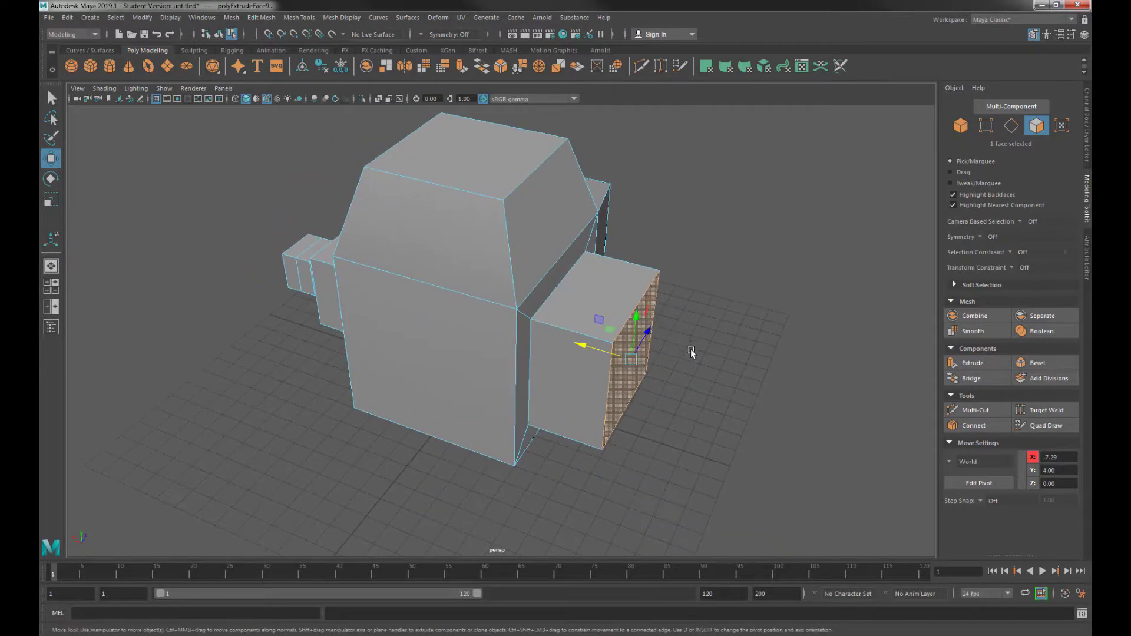
Step: Extrude the block's end face by rotating it about the vertical axis, and pull it outward along X
scroll(769, 375, "up", 3)
key("e")
middle_click_drag(768, 375, 664, 356, "alt")
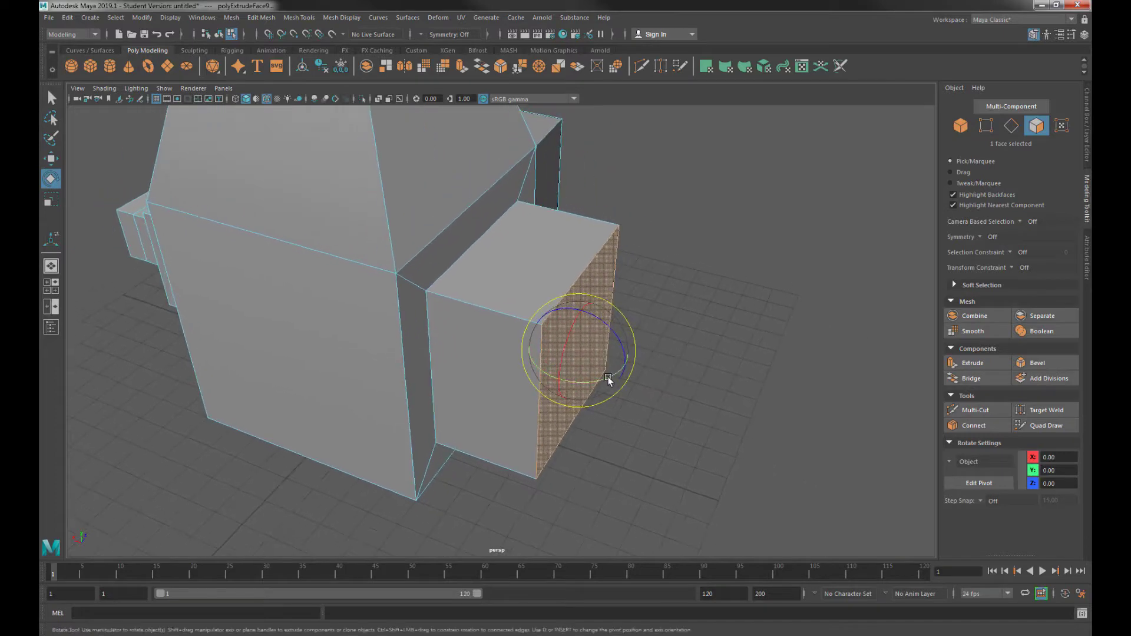
left_click_drag(607, 380, 528, 304, "shift")
key("w")
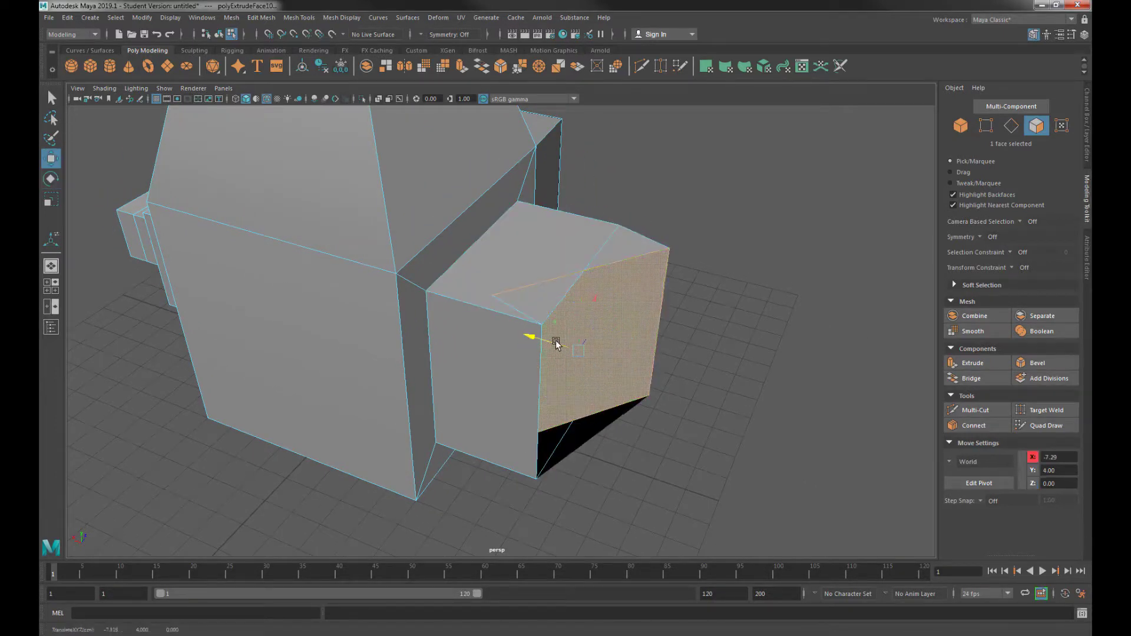
left_click_drag(554, 346, 666, 400)
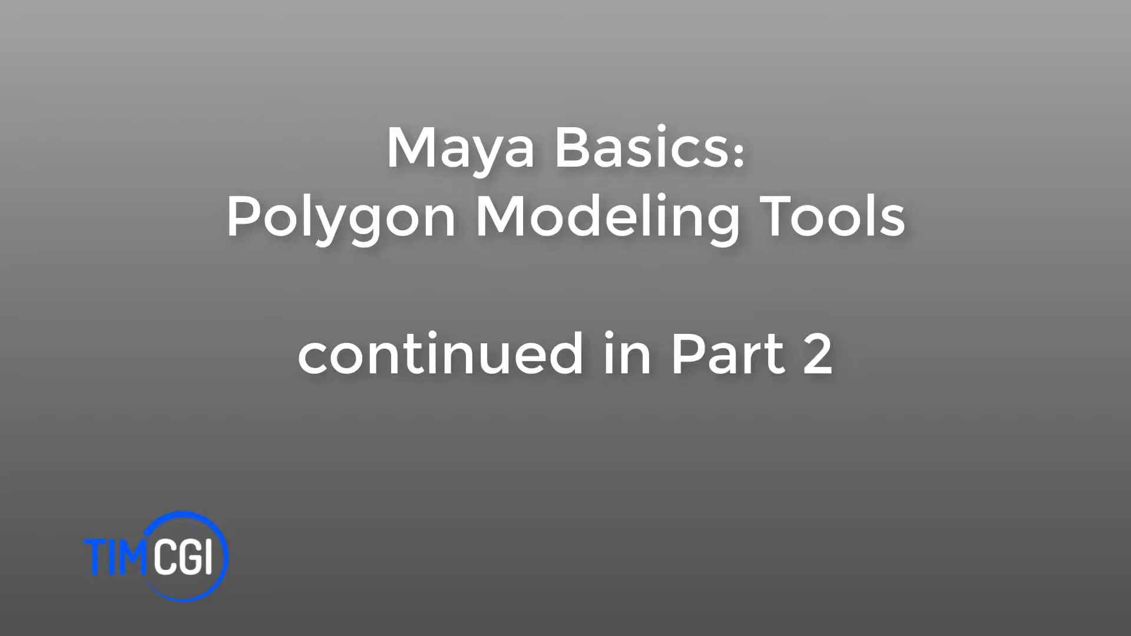